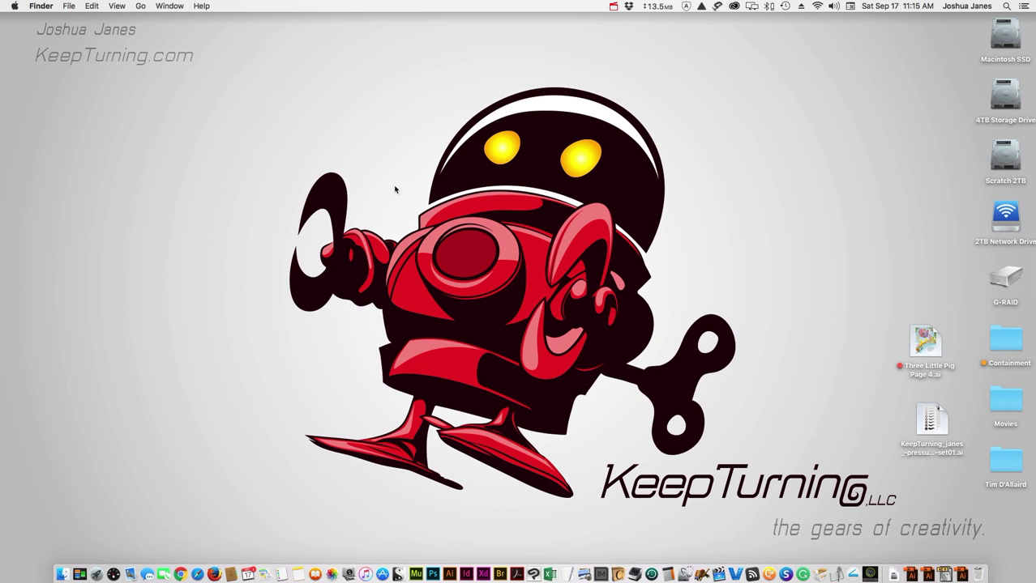
- Bring Illustrator forward with the KeepTurning pressure-set01 brush sample sheet
click(449, 575)
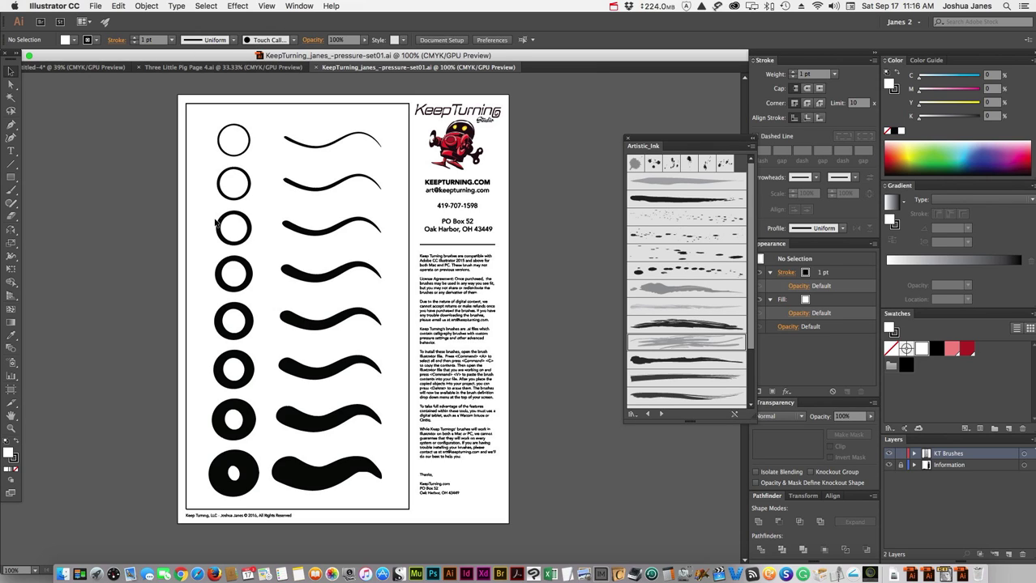
- Pick the 15 pt pressure brush and review its Calligraphic Brush Options, cancelling without changes
click(293, 40)
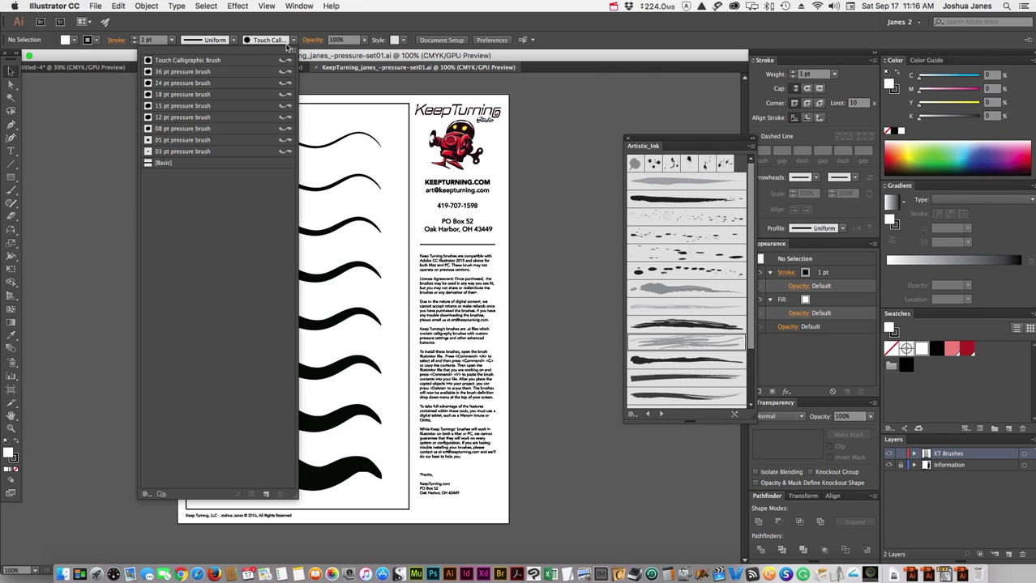
click(166, 106)
double_click(150, 107)
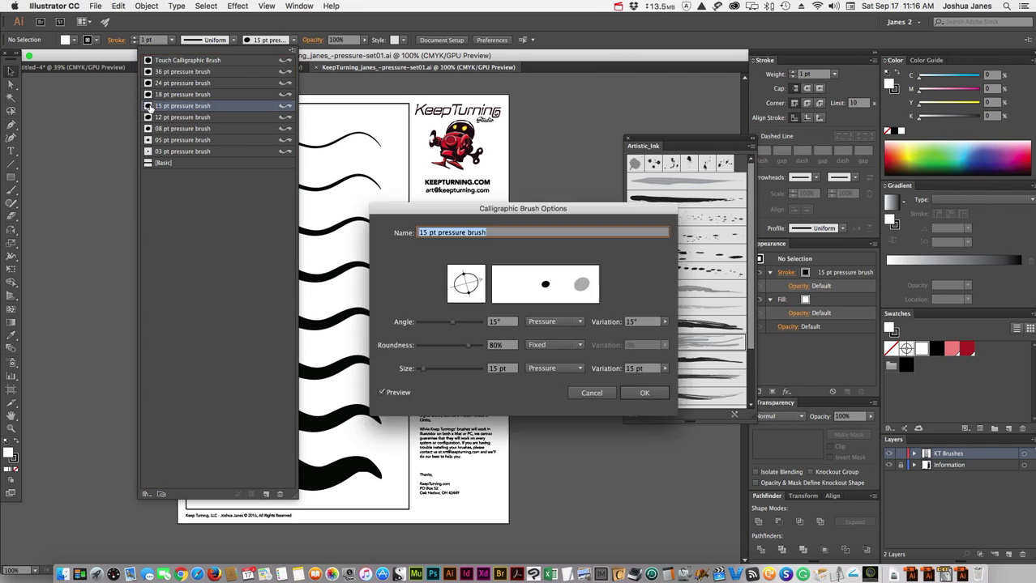
drag(444, 215, 433, 211)
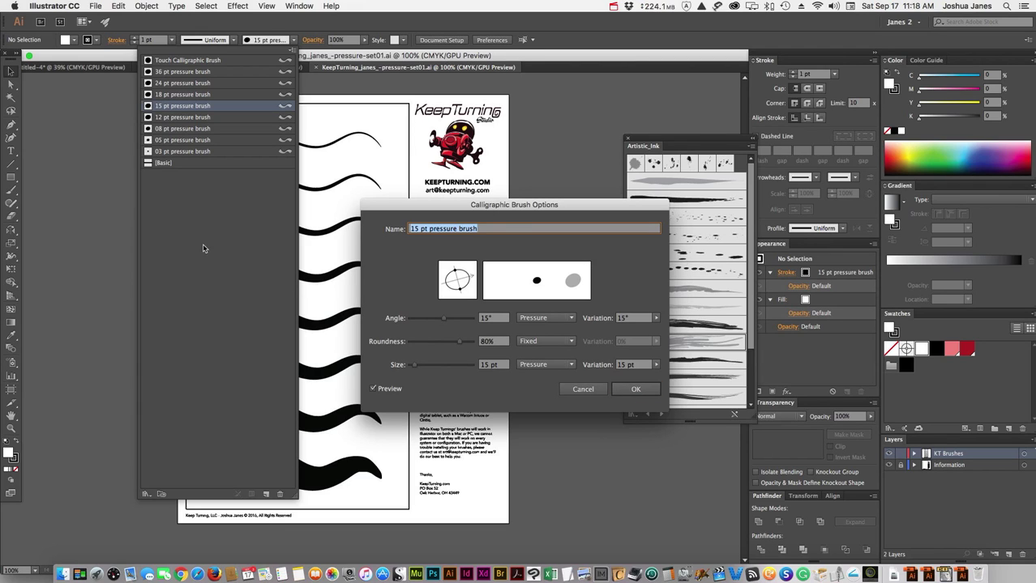
click(584, 390)
- Close the brush list and bring up the Untitled-4 light-blue sketch document
key(F5)
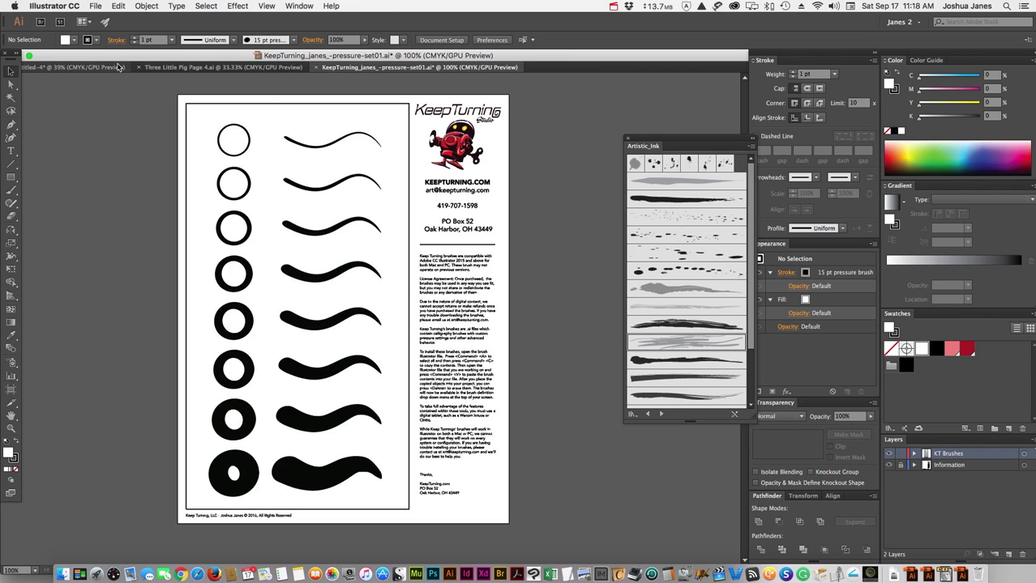
click(56, 72)
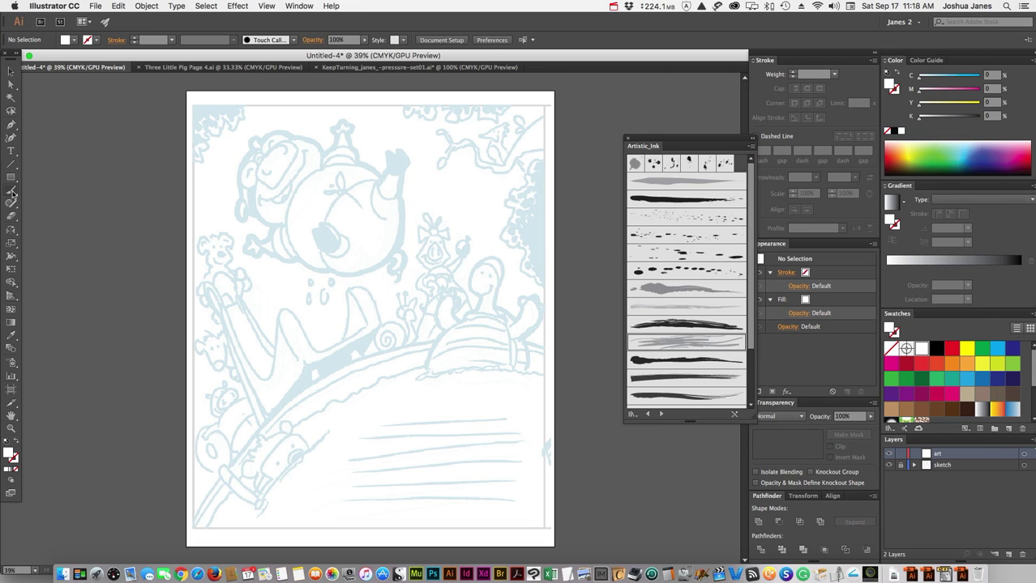
- Zoom in on the snail area and set up the brush tool with a black stroke
drag(13, 194, 51, 205)
key(super+equal)
key(super+equal)
key(super+equal)
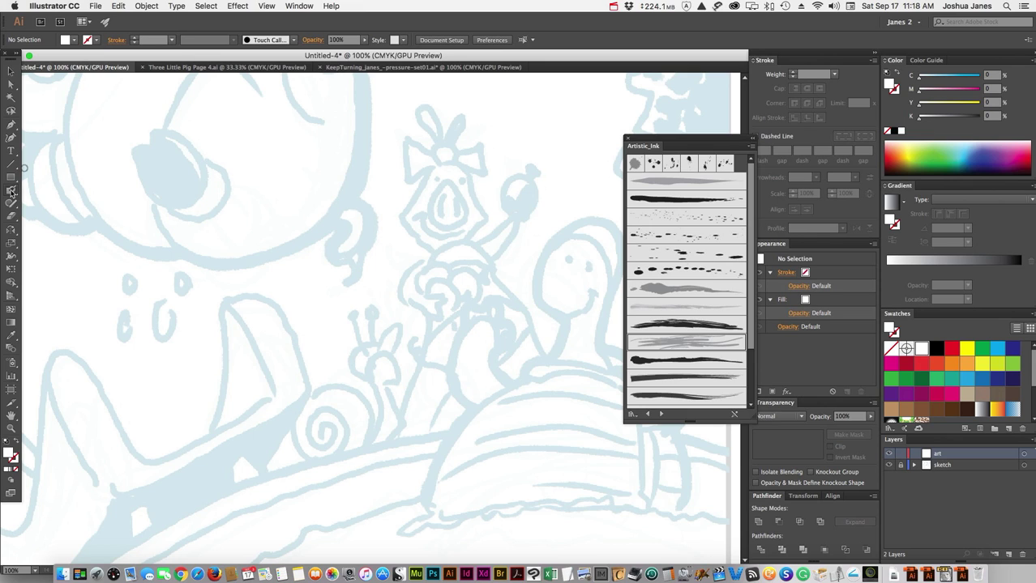
click(11, 191)
key(x)
click(935, 350)
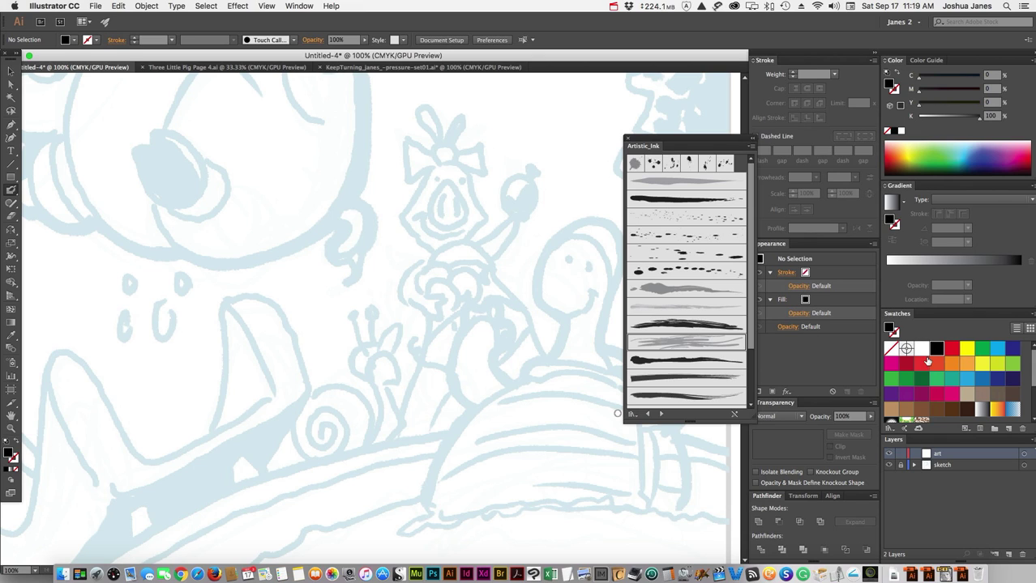
- Paint thick tapered and thin curved black pressure test strokes over the sketch
drag(453, 407, 382, 467)
key(shift+x)
mouse_move(501, 405)
mouse_down()
mouse_move(502, 331)
mouse_move(478, 361)
mouse_move(315, 217)
mouse_up()
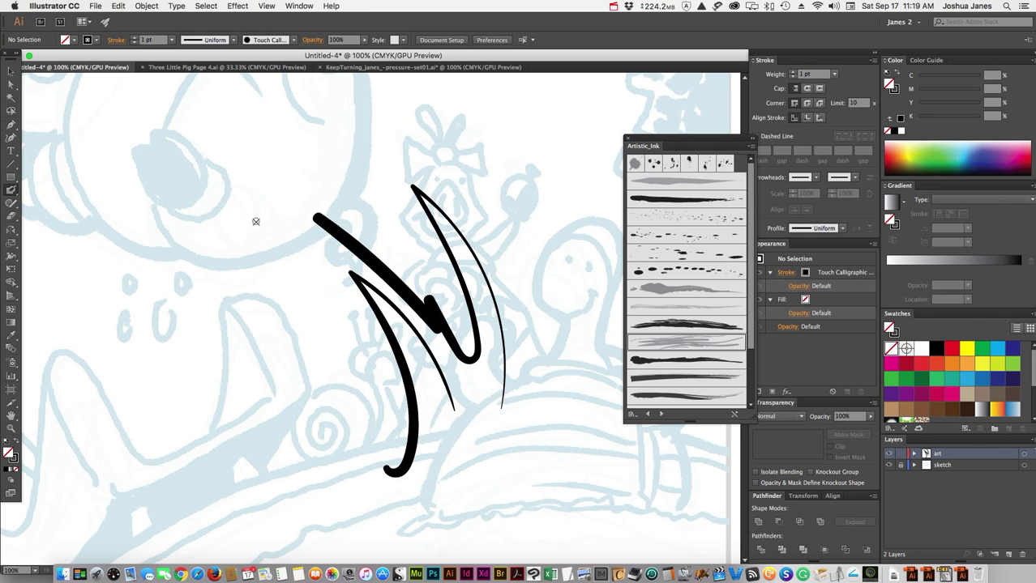
drag(301, 469, 285, 292)
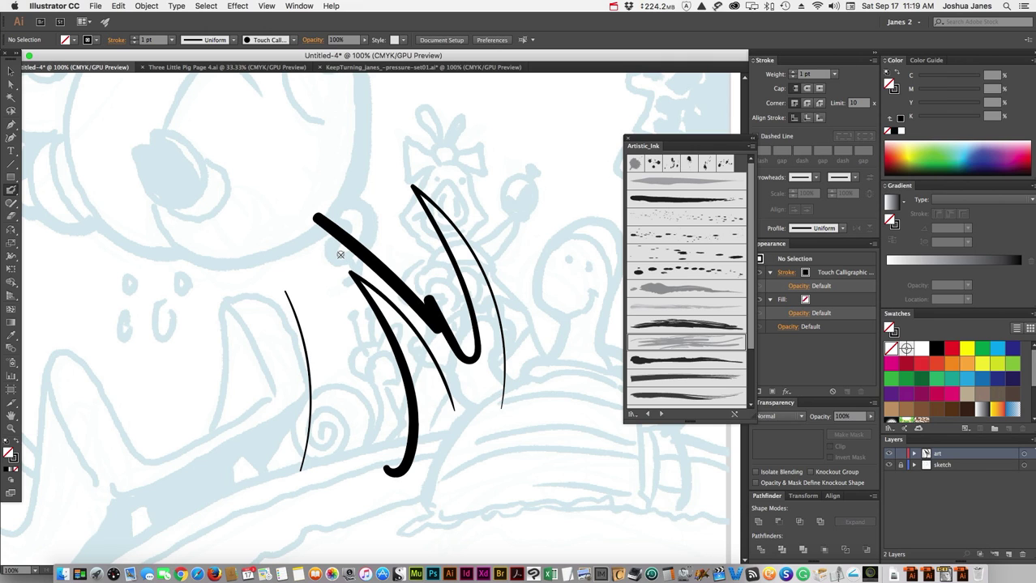
- Select all test strokes and inspect their anchor points at 400%, then return to 200%
click(455, 289)
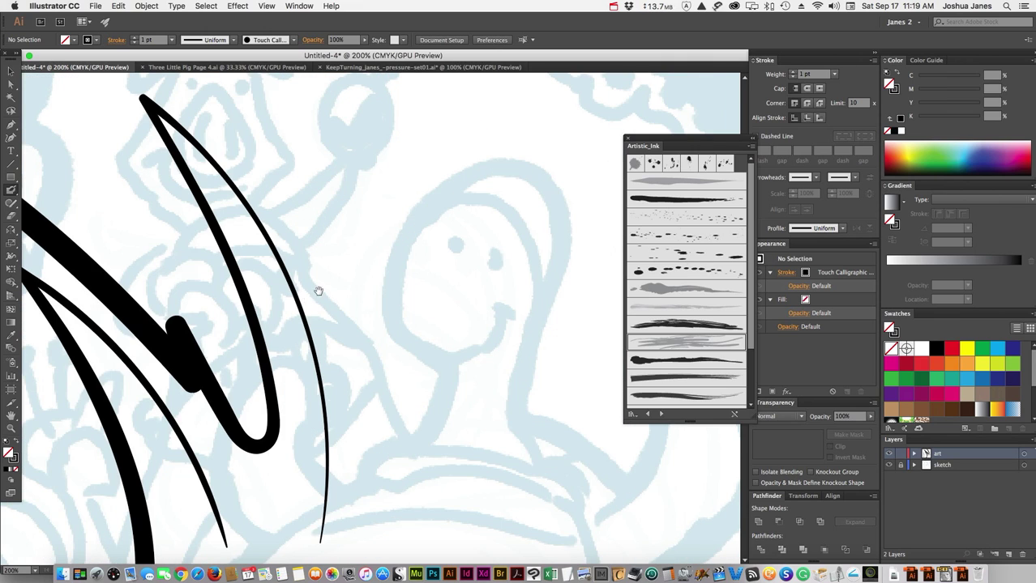
key(ctrl+a)
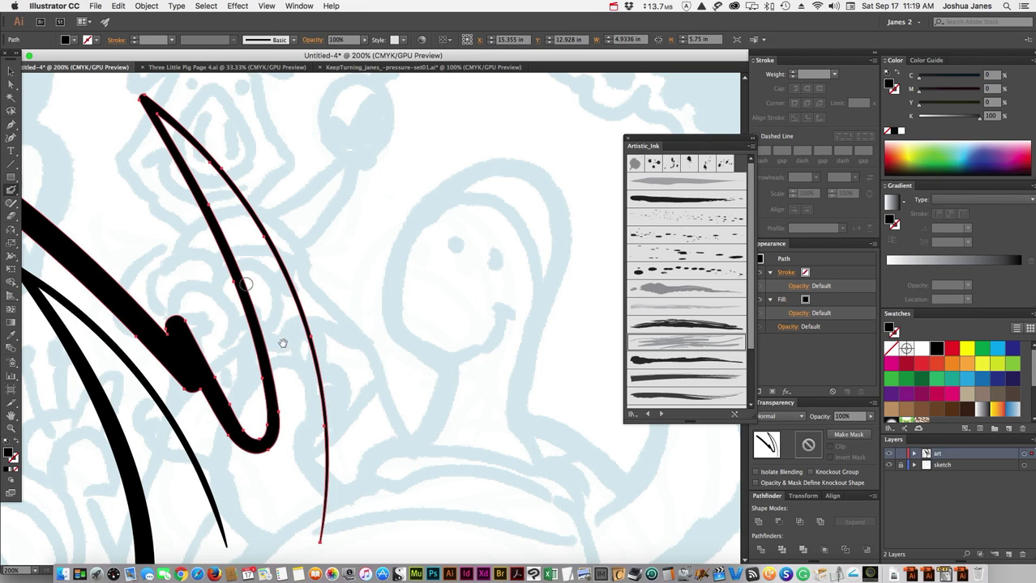
key(ctrl+equal)
key(ctrl+equal)
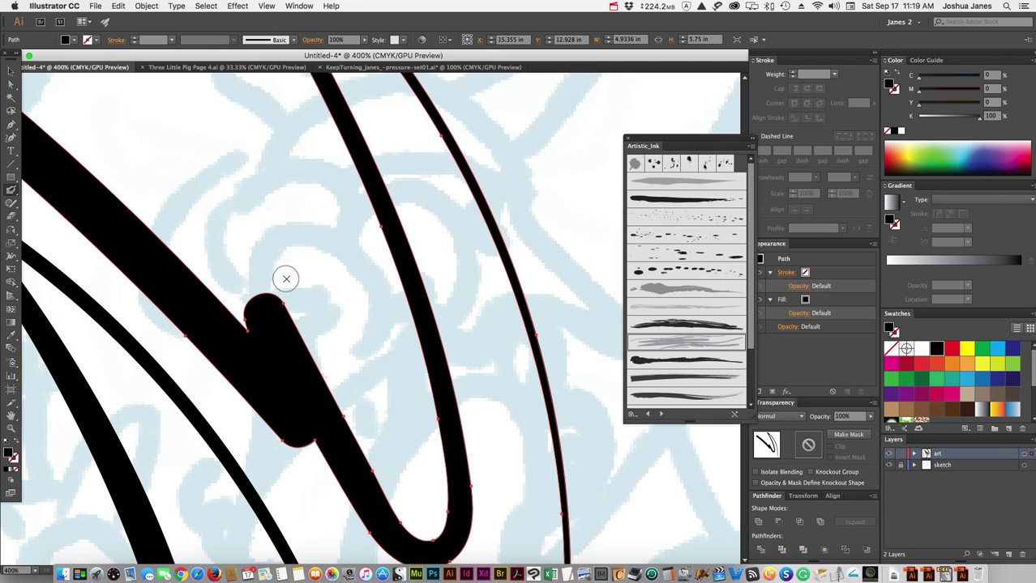
alt+super+click(370, 317)
alt+super+click(350, 314)
scroll(349, 313, right, 5)
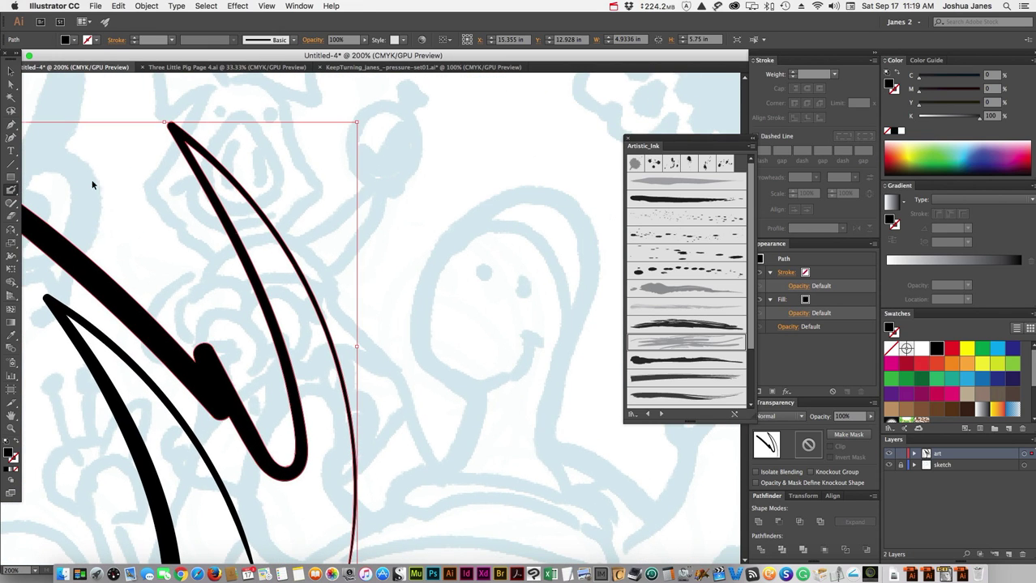
- Deselect the strokes and switch to the regular Paintbrush tool
super+click(128, 232)
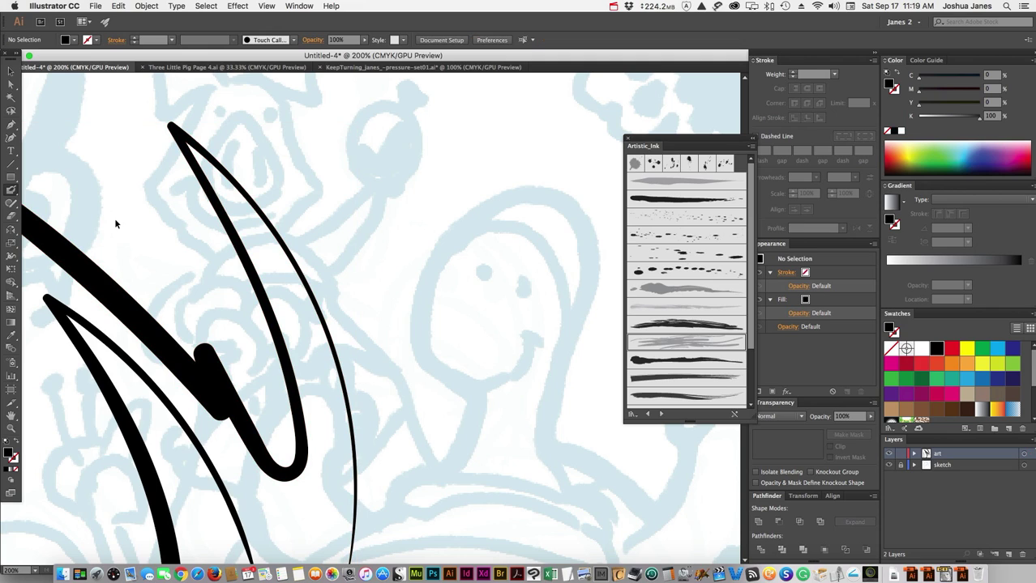
click(12, 189)
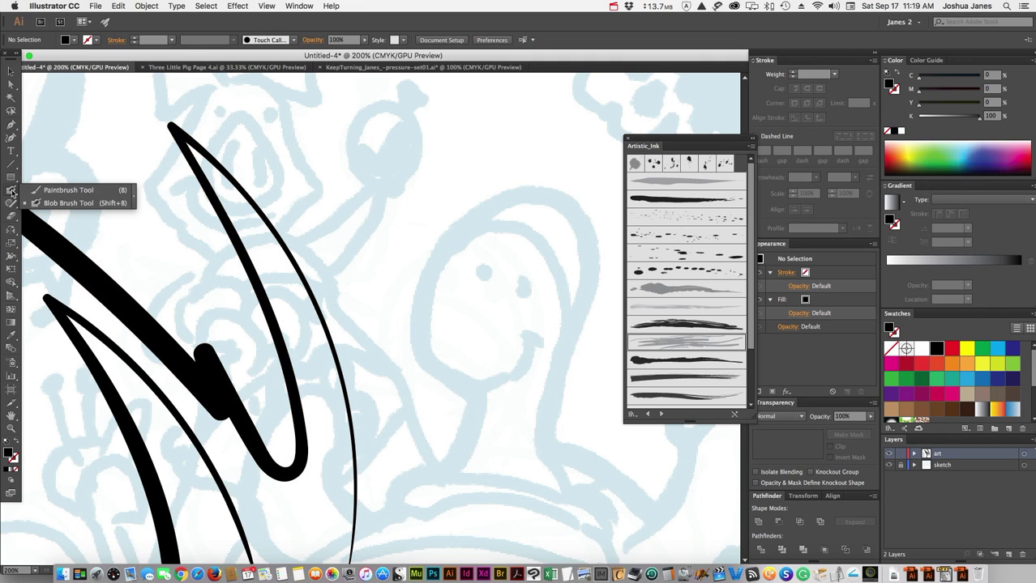
click(64, 193)
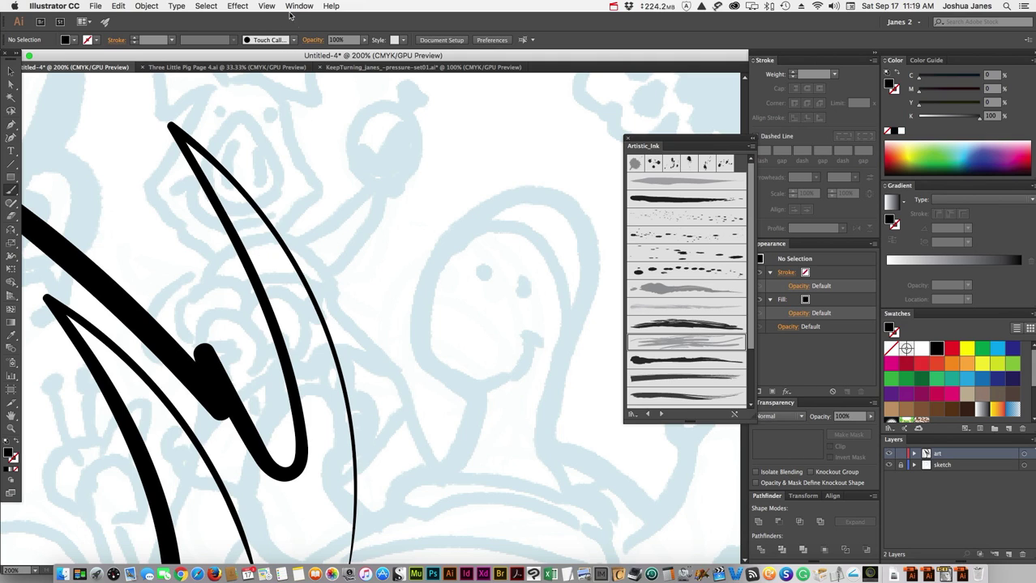
- Copy all KeepTurning samples into Untitled-4, then undo the paste so only their brushes remain
click(471, 70)
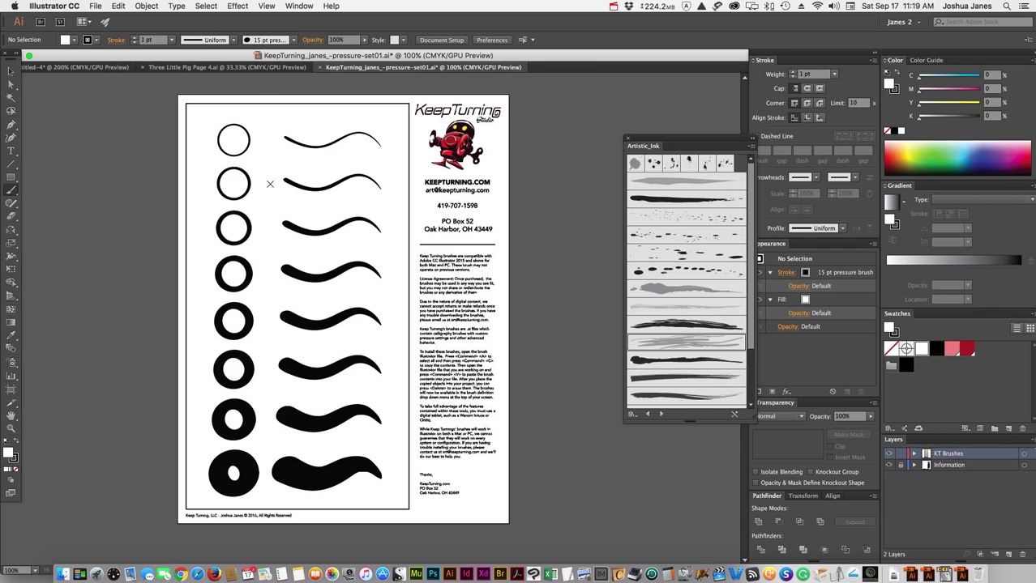
key(super+a)
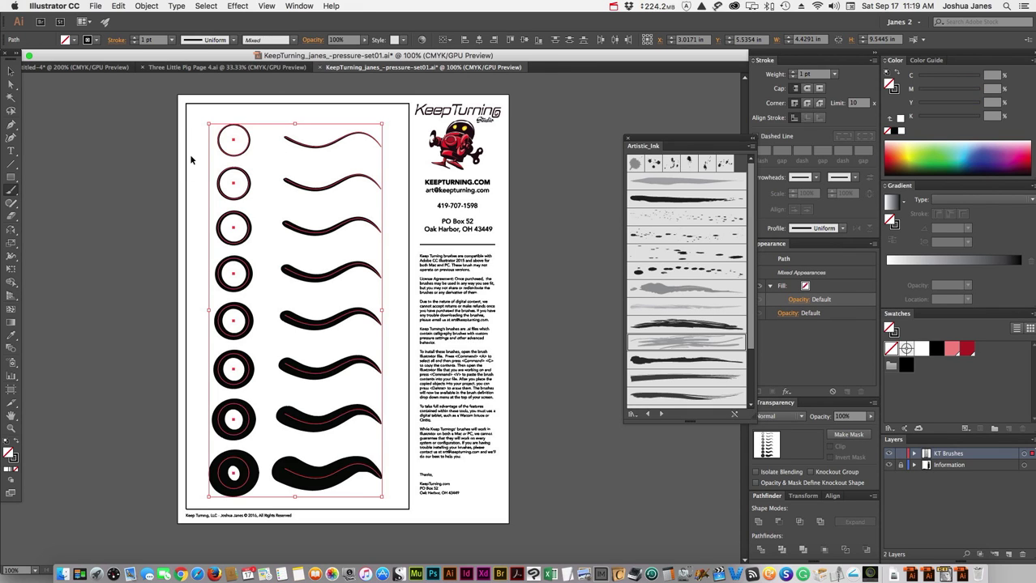
key(p)
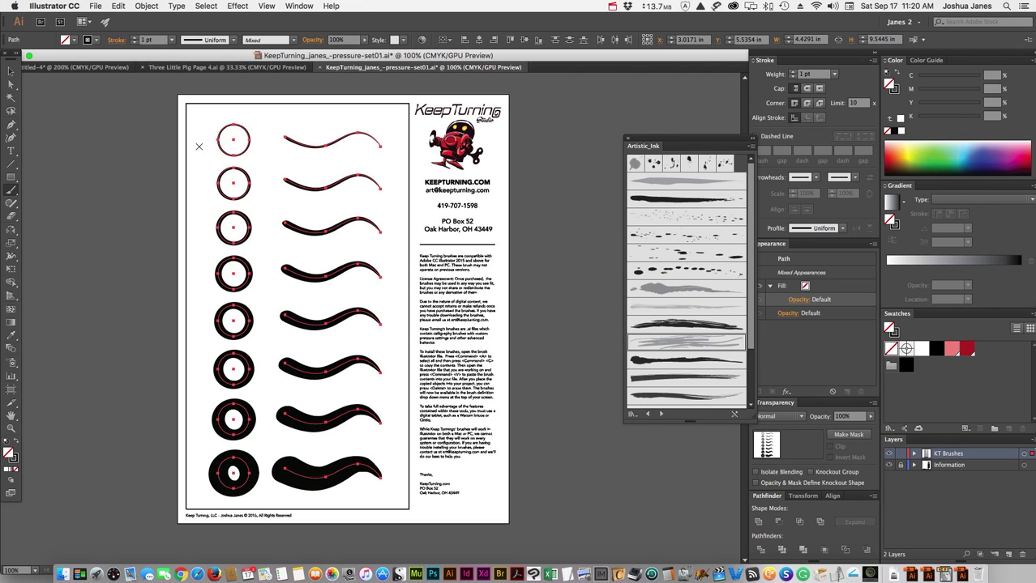
key(v)
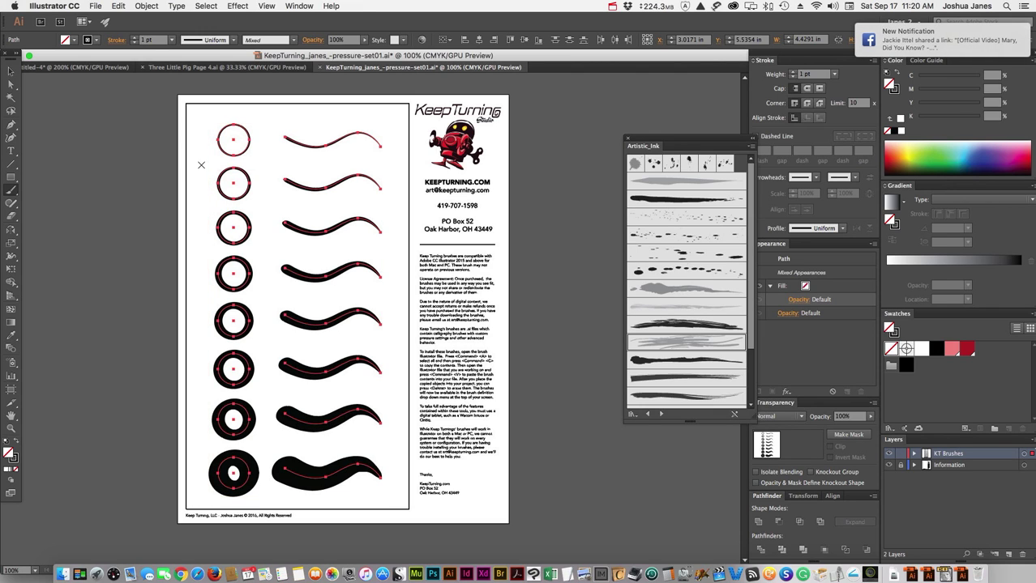
click(120, 67)
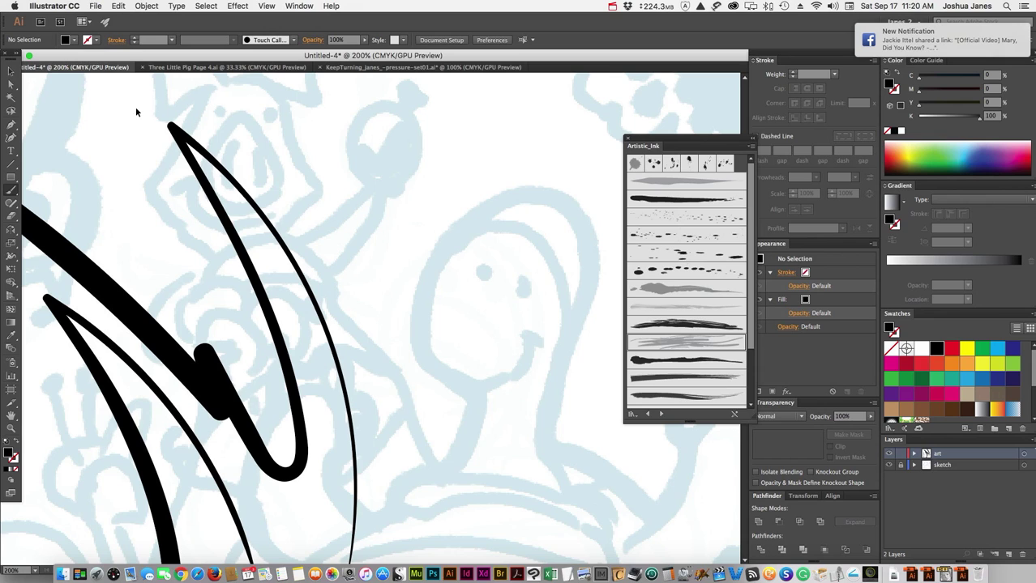
key(super+v)
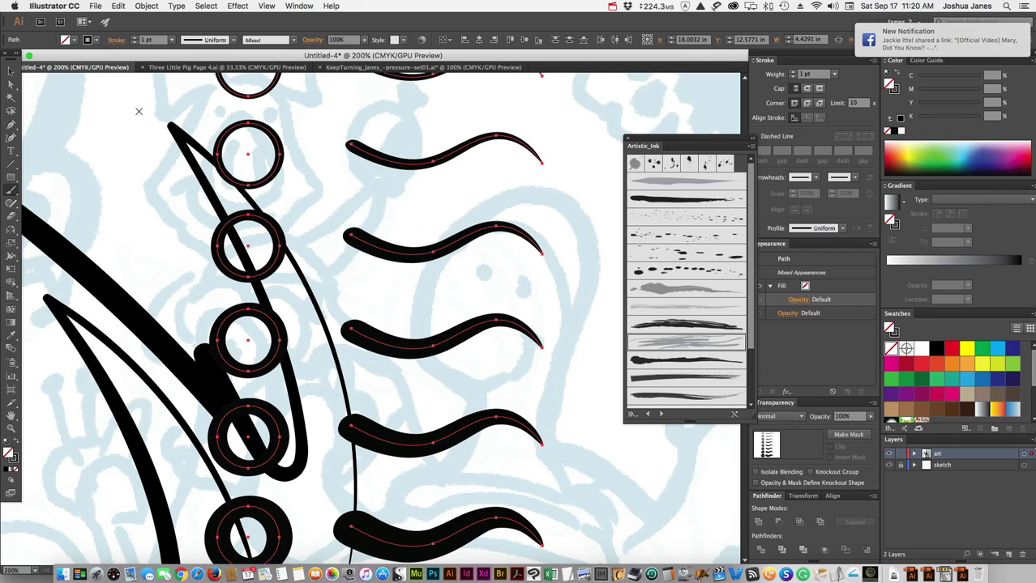
key(super+z)
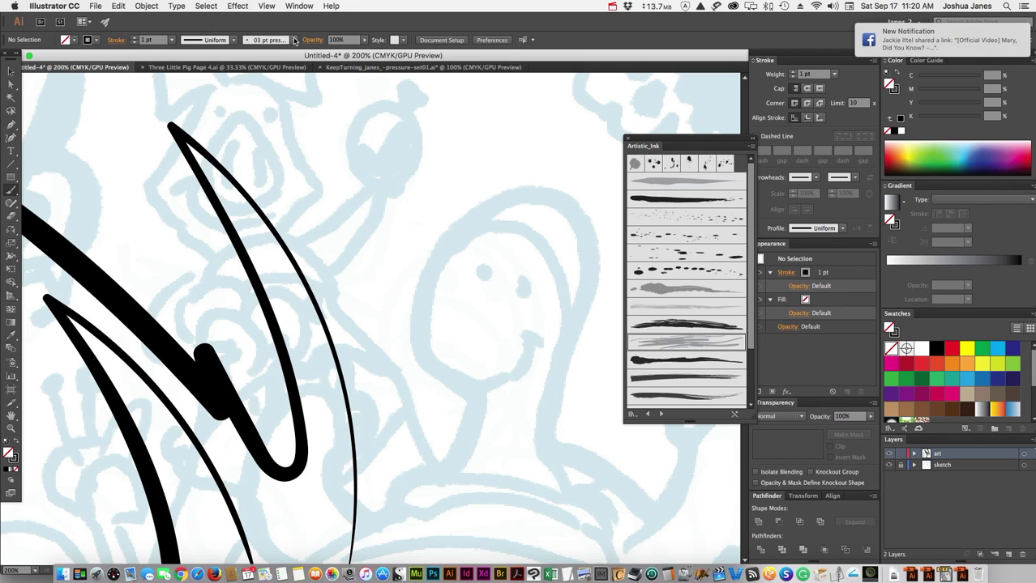
- Choose the 05 pt pressure brush and activate the Paintbrush tool
click(293, 39)
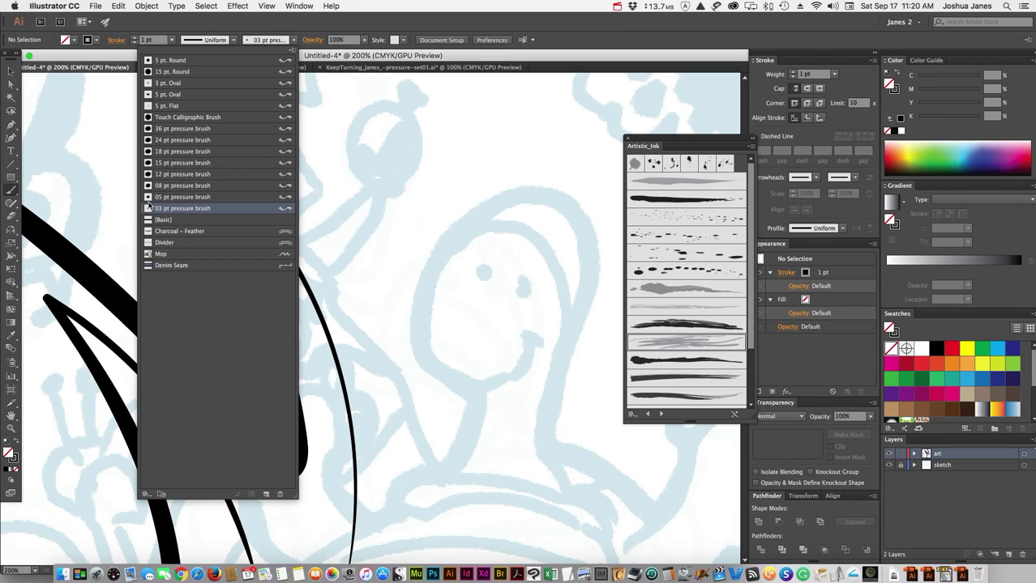
click(162, 201)
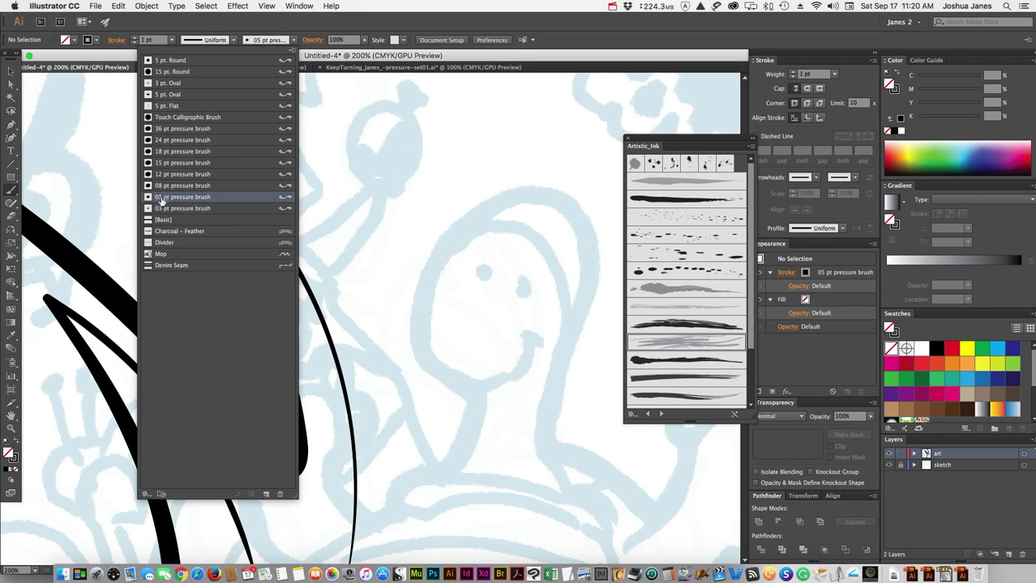
click(12, 194)
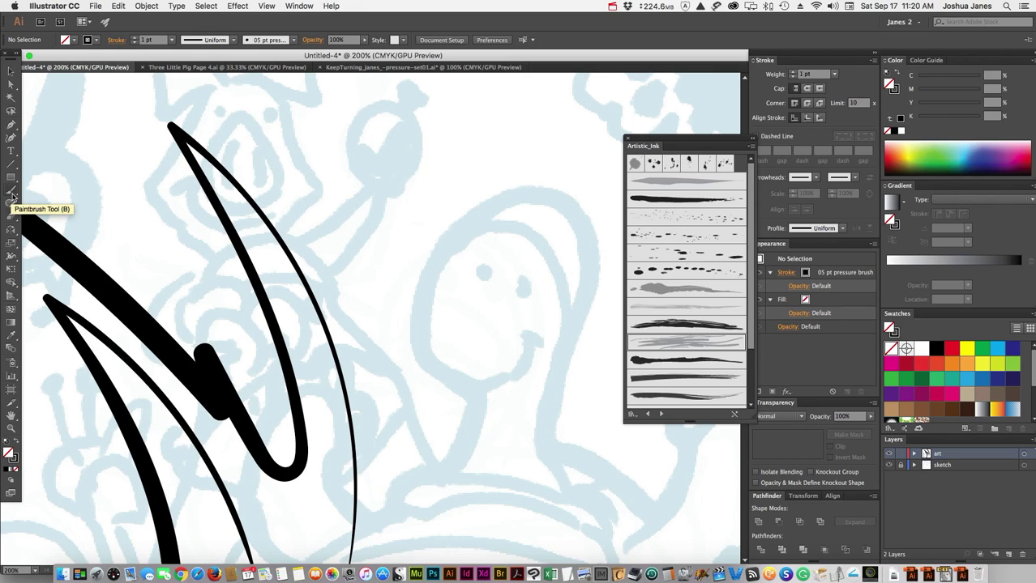
click(12, 193)
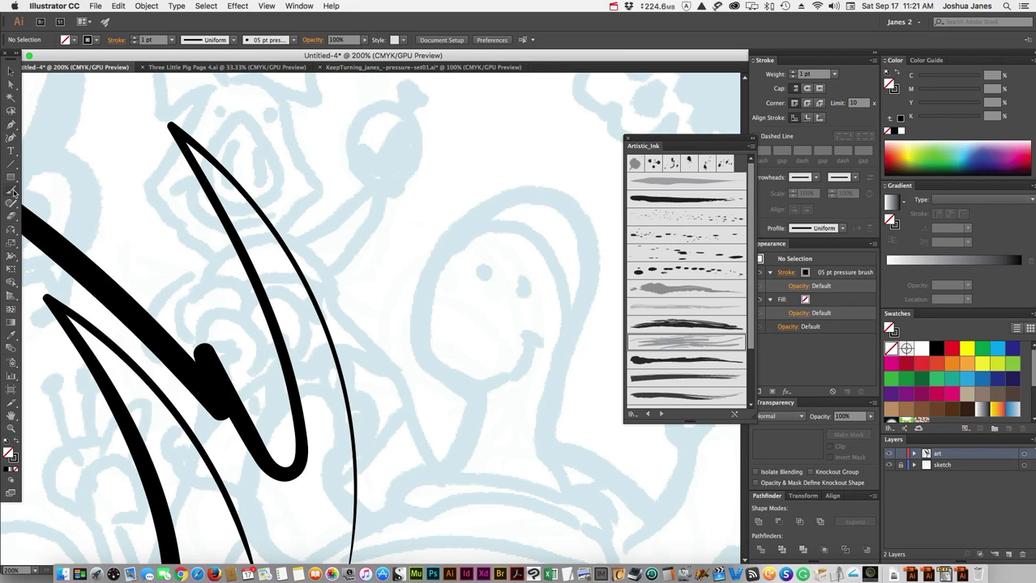
- Paint a few thin 05 pt pressure test strokes, including a V-shaped stroke
click(13, 201)
mouse_move(474, 486)
mouse_down()
mouse_move(479, 447)
mouse_move(453, 340)
mouse_move(397, 258)
mouse_move(405, 458)
mouse_move(378, 538)
mouse_up()
mouse_move(523, 463)
mouse_down()
mouse_move(512, 352)
mouse_move(487, 354)
mouse_move(362, 168)
mouse_up()
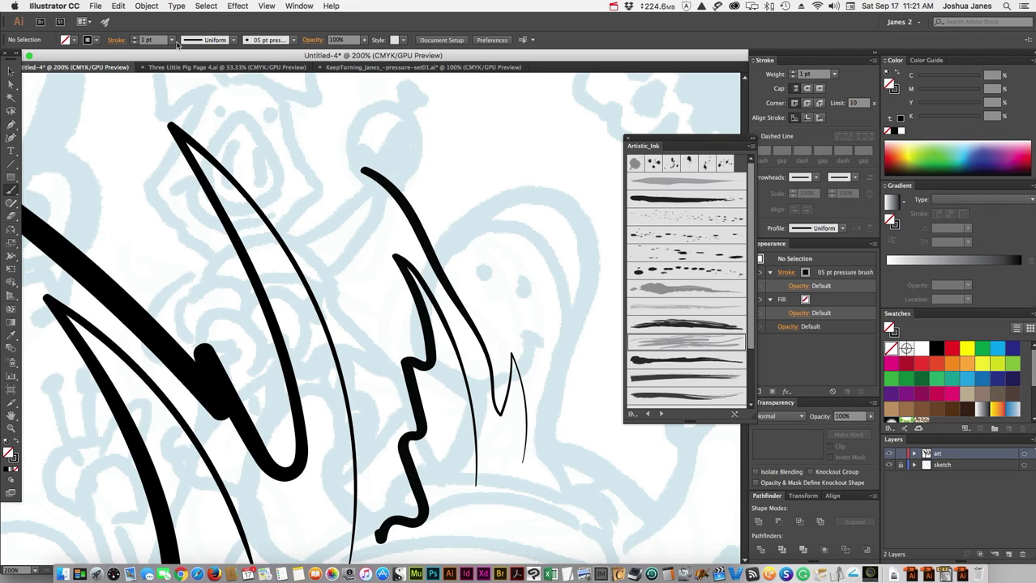
- Try heavy 18 pt pressure brush strokes, undo them, and paint a long thin curve
click(293, 40)
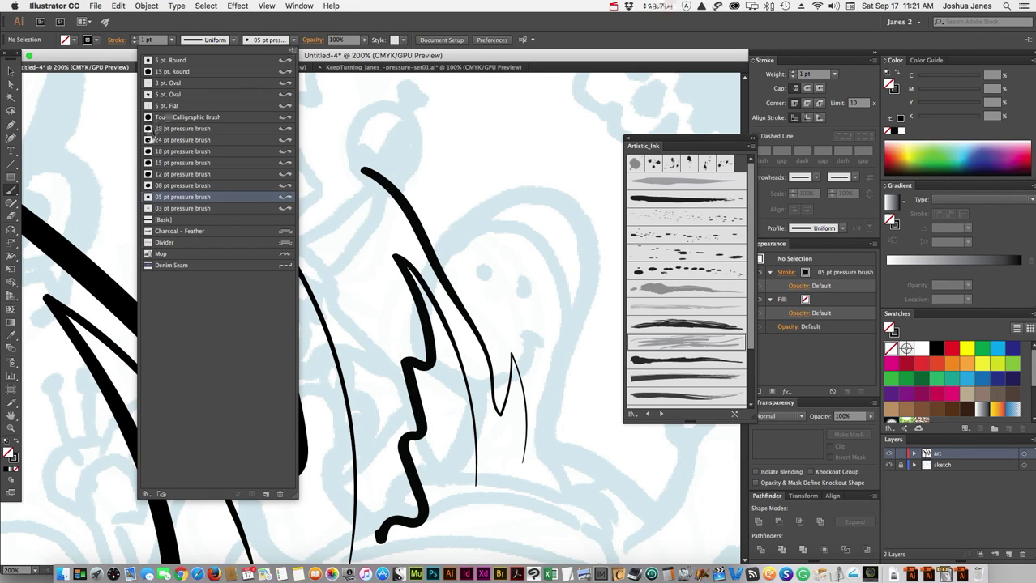
click(151, 151)
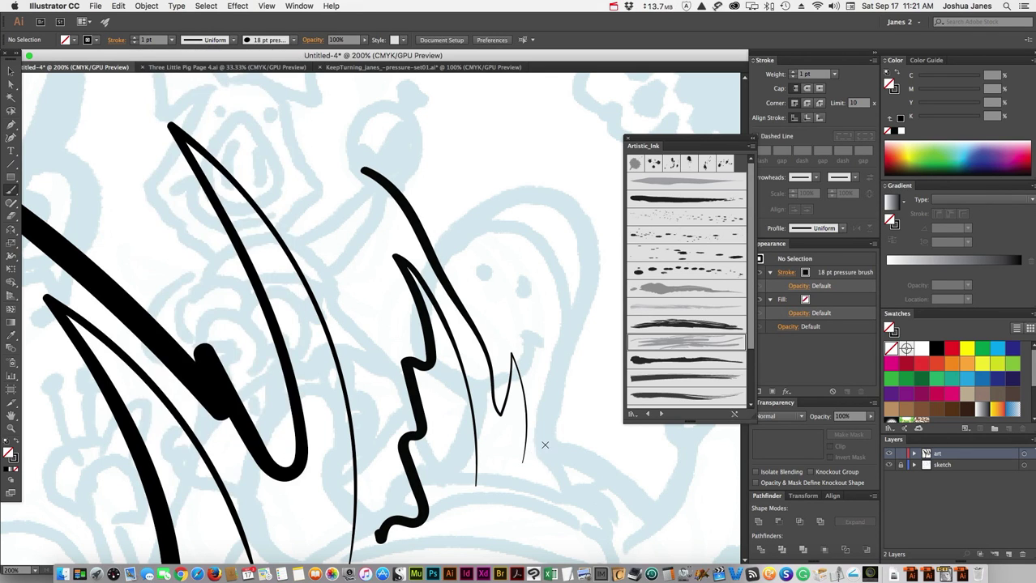
mouse_move(559, 470)
mouse_down()
mouse_move(550, 296)
mouse_move(387, 95)
mouse_up()
mouse_move(580, 502)
mouse_down()
mouse_move(592, 458)
mouse_move(564, 244)
mouse_move(490, 123)
mouse_up()
mouse_move(528, 268)
mouse_down()
mouse_move(411, 294)
mouse_move(329, 392)
mouse_move(296, 475)
mouse_move(147, 451)
mouse_move(122, 430)
mouse_up()
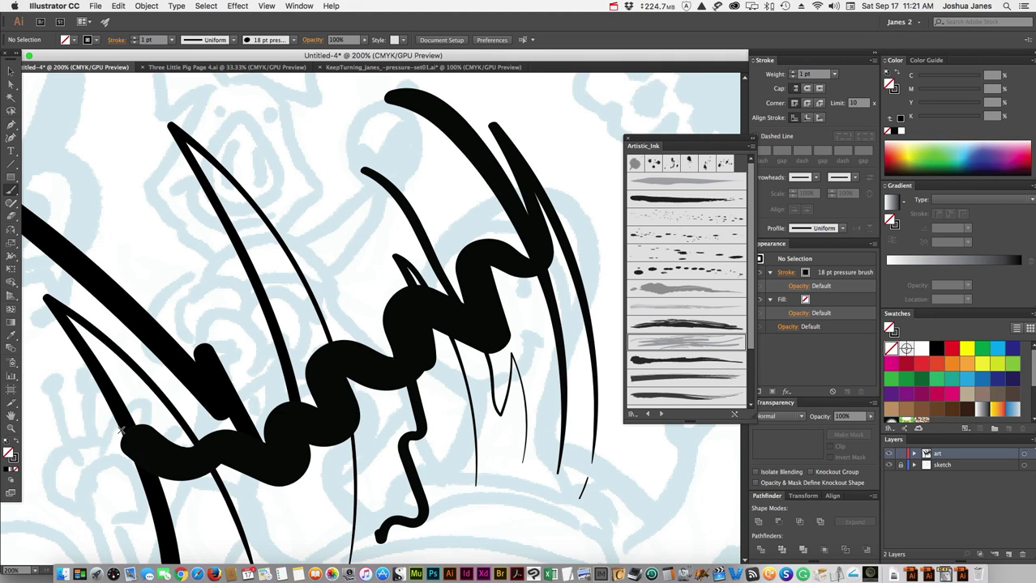
mouse_move(348, 247)
mouse_down()
mouse_move(304, 237)
mouse_move(242, 332)
mouse_move(207, 199)
mouse_move(115, 110)
mouse_move(40, 221)
mouse_up()
key(super+z)
key(super+z)
key(super+z)
key(super+z)
key(super+z)
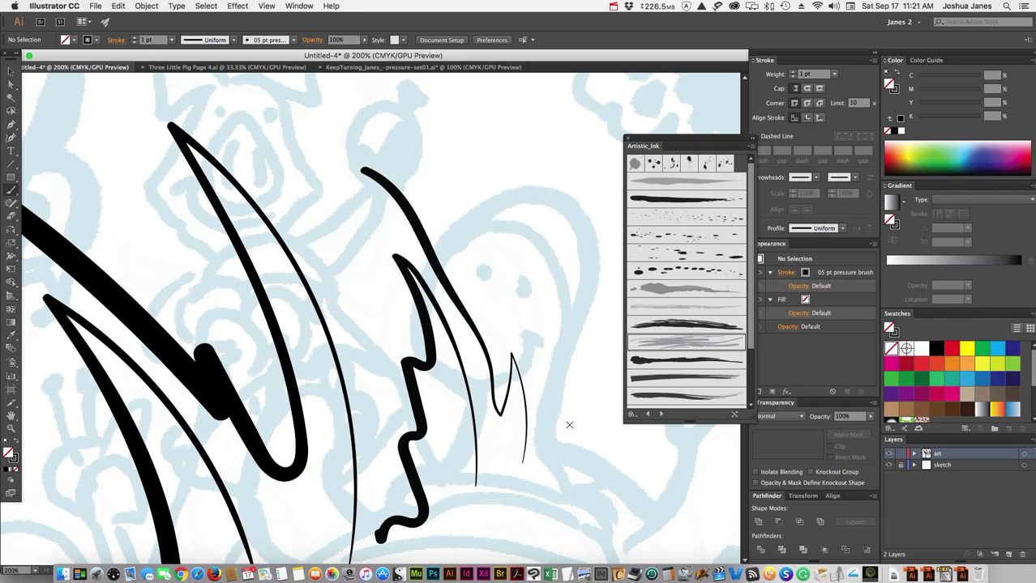
mouse_move(573, 454)
mouse_down()
mouse_move(563, 335)
mouse_move(467, 172)
mouse_move(387, 116)
mouse_up()
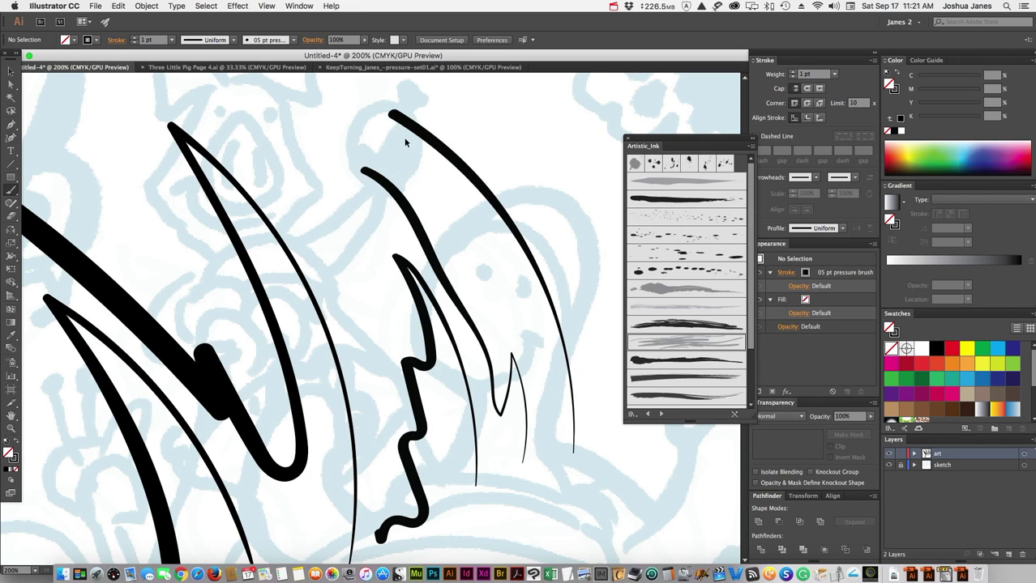
- Retrace the thin right-hand curve as a tapered pressure stroke and reselect it
ctrl+click(422, 138)
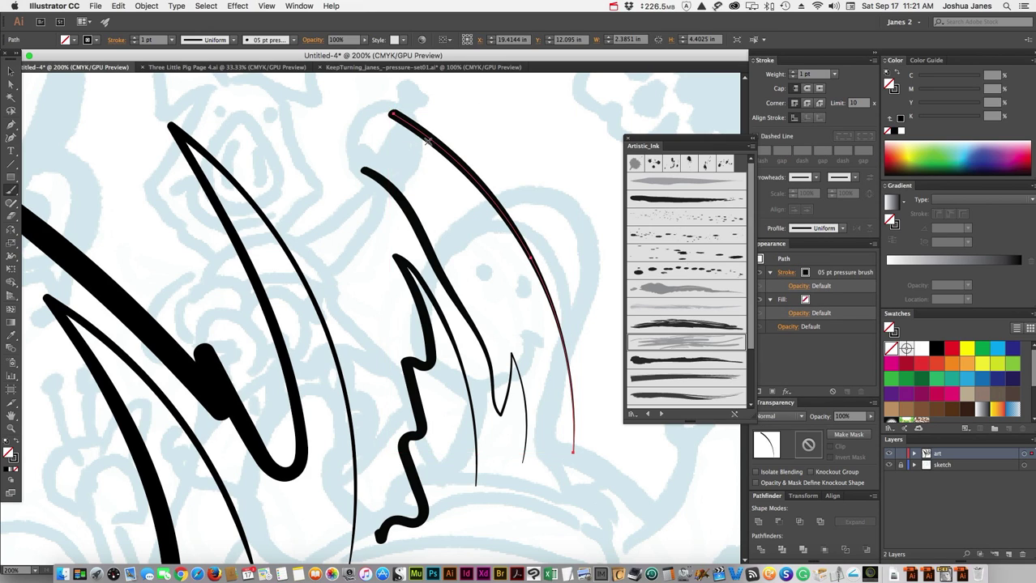
mouse_move(421, 138)
mouse_down()
mouse_move(570, 381)
mouse_move(562, 446)
mouse_move(556, 436)
mouse_up()
ctrl+click(223, 247)
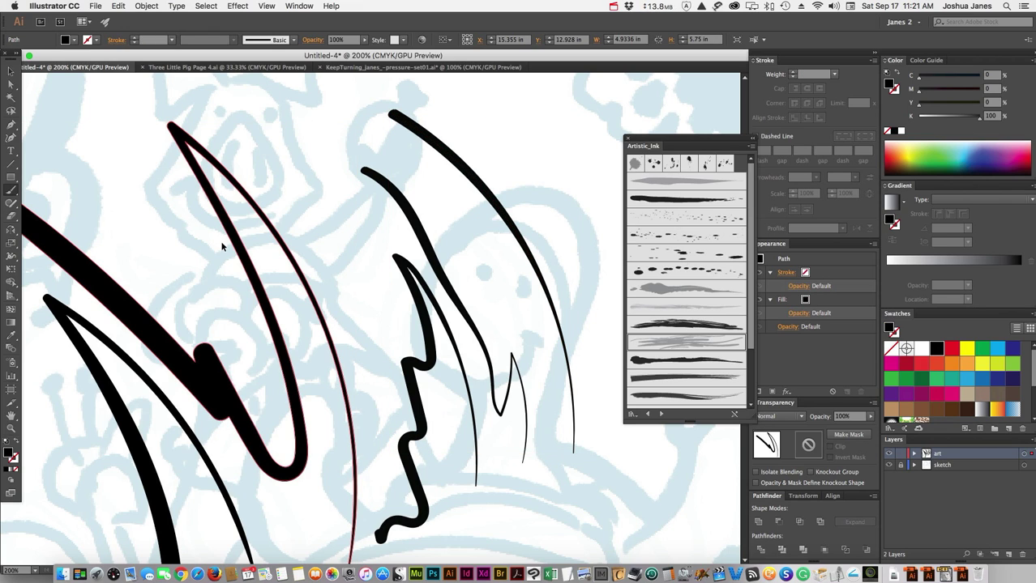
ctrl+click(441, 224)
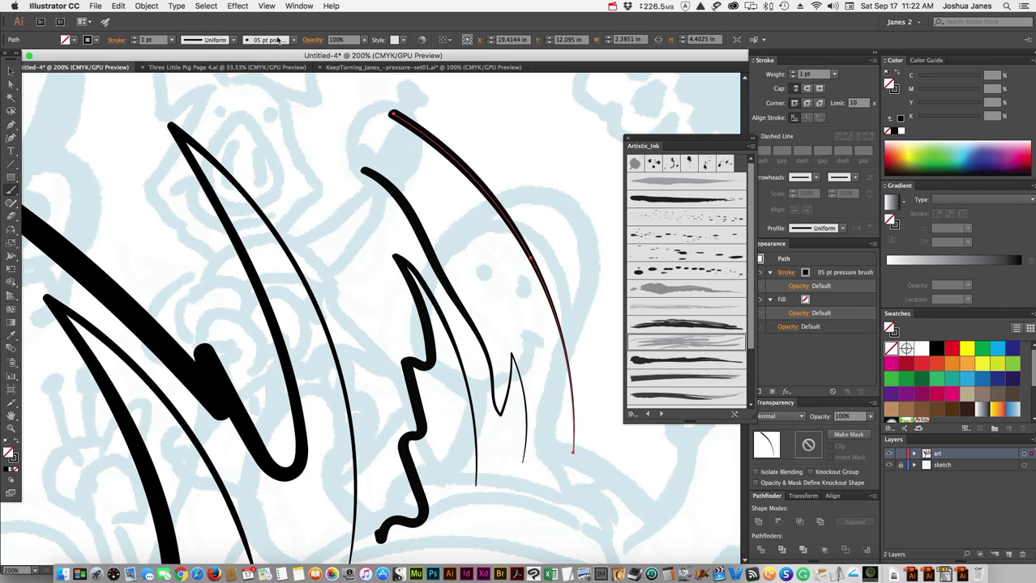
click(294, 40)
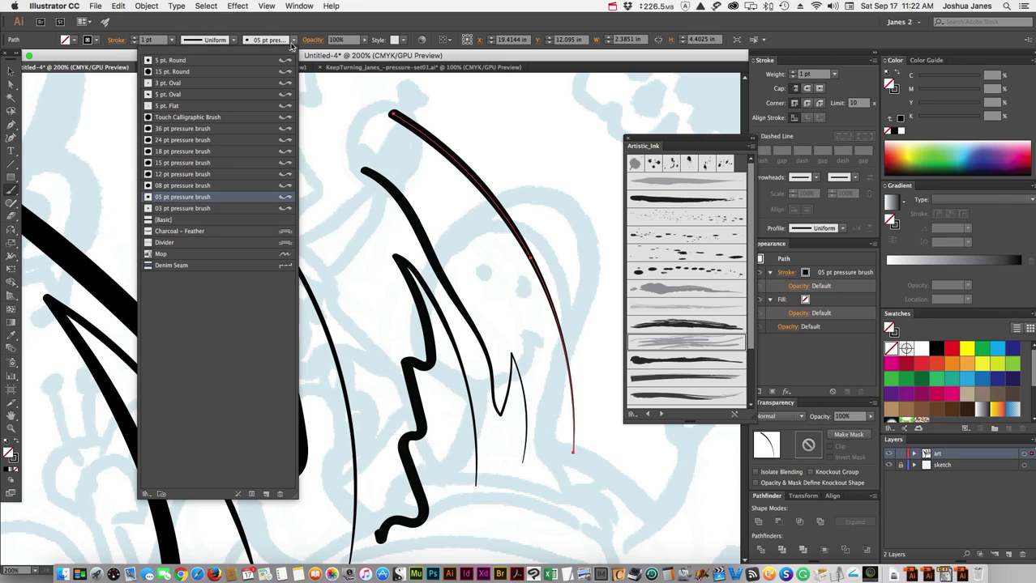
click(169, 163)
click(167, 175)
click(166, 197)
click(151, 30)
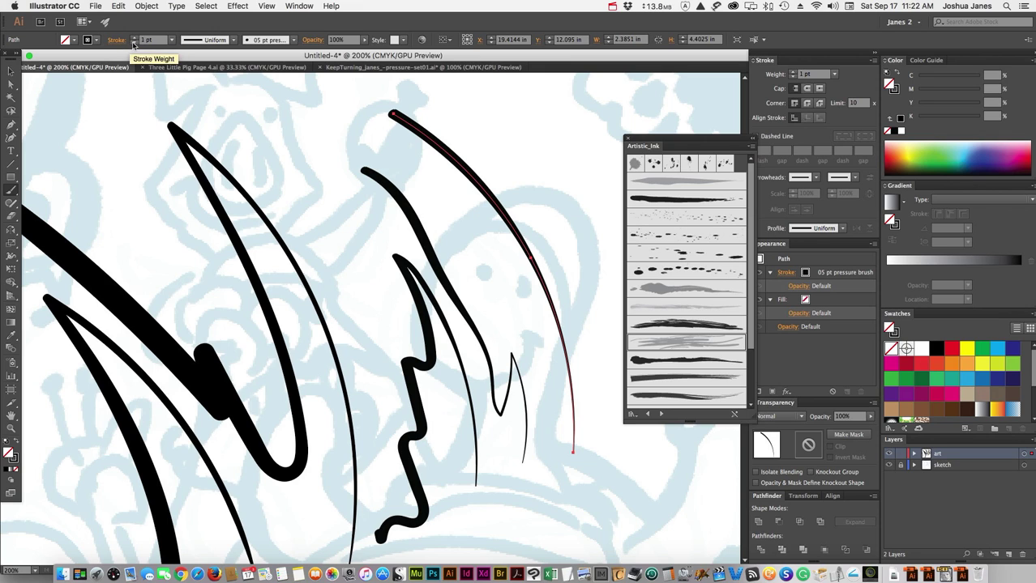
click(136, 41)
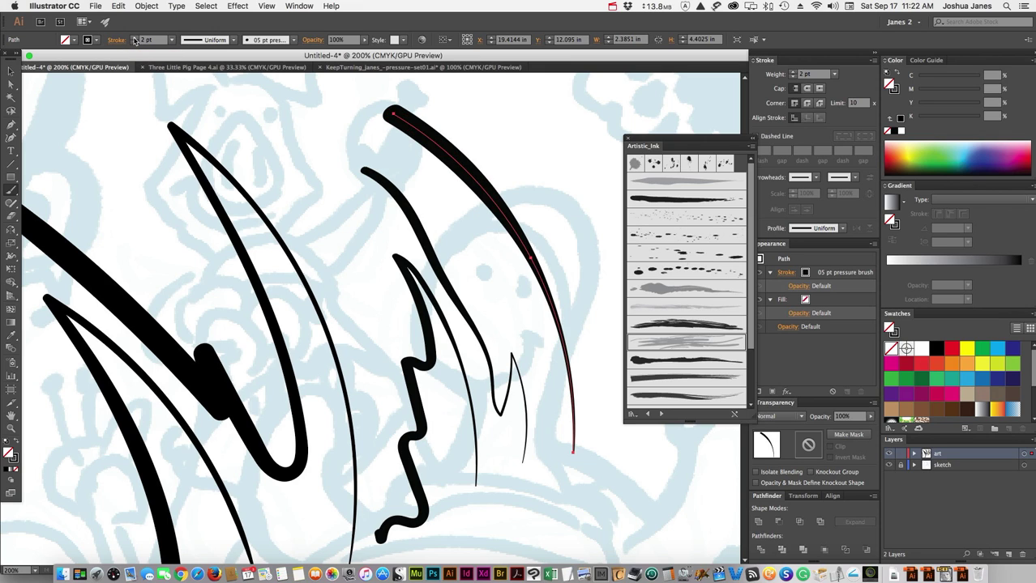
click(136, 42)
click(136, 41)
click(135, 43)
click(135, 43)
click(134, 43)
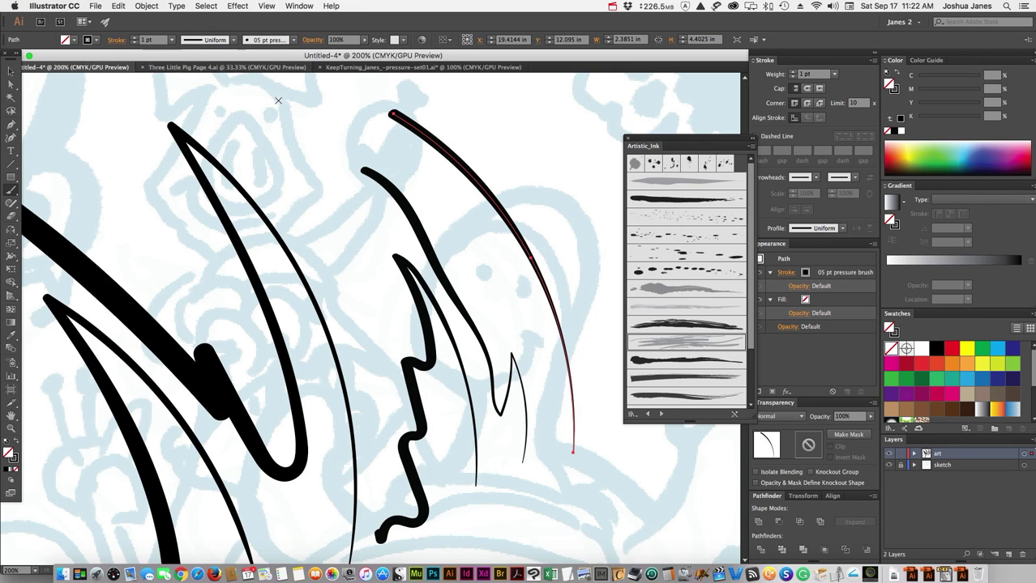
- Delete the zigzag and thin test strokes and move the long right curve left and down
click(11, 84)
click(369, 230)
drag(374, 237, 500, 394)
key(Delete)
drag(461, 170, 327, 241)
- Zoom in and reshape the curve's segments with Direct Selection
key(super+equal)
key(super+equal)
key(a)
drag(597, 412, 591, 368)
click(565, 390)
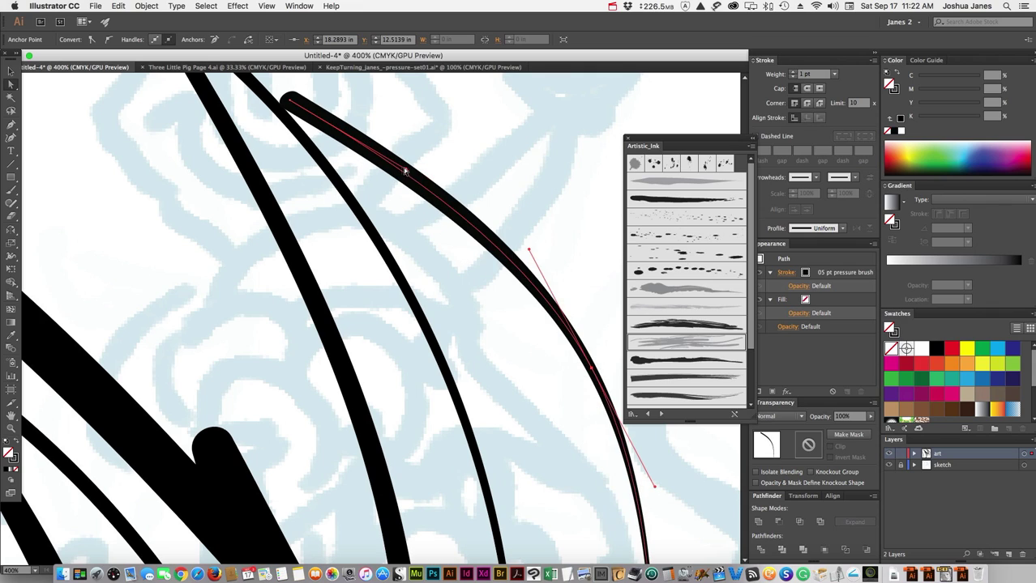
drag(407, 163, 419, 145)
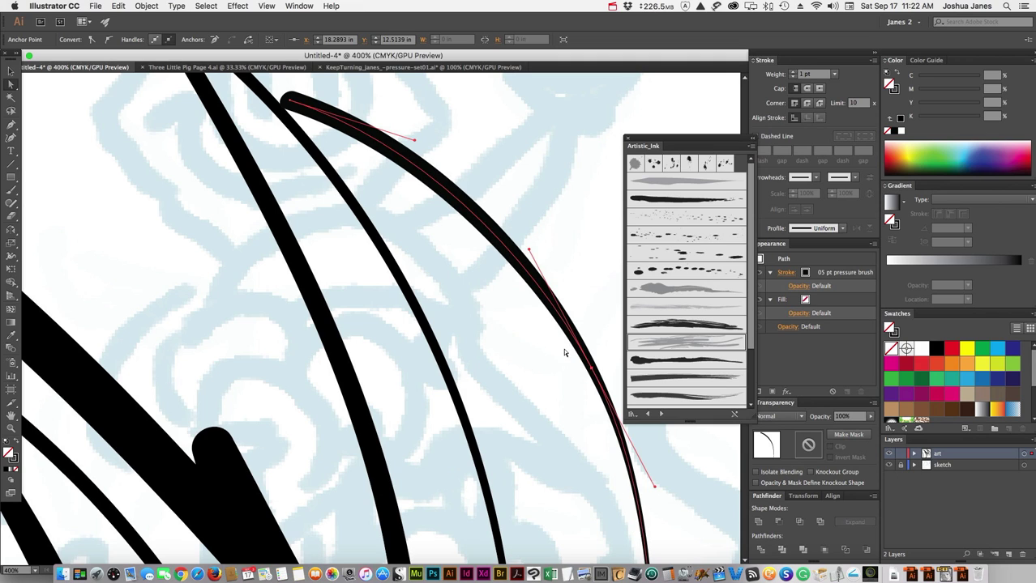
click(346, 128)
- Adjust the tip anchors of the middle stroke to reshape its pointed ends
click(309, 210)
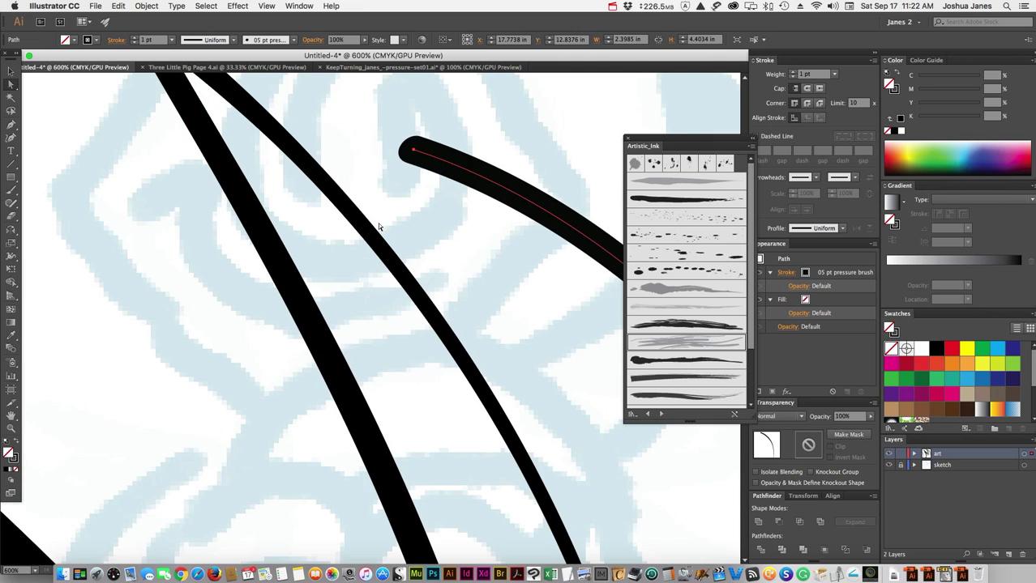
click(378, 229)
click(394, 200)
alt+super+click(319, 228)
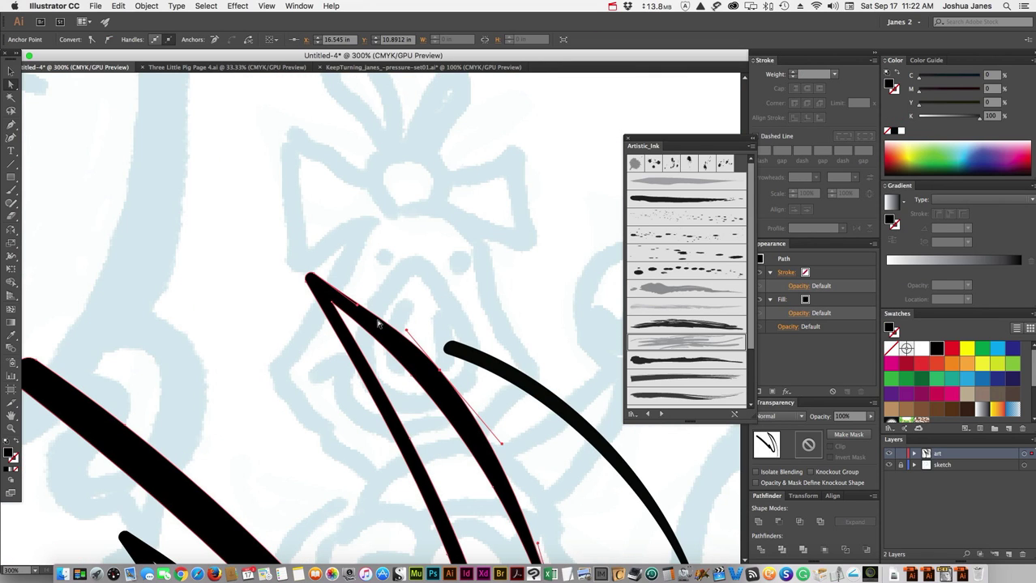
click(309, 282)
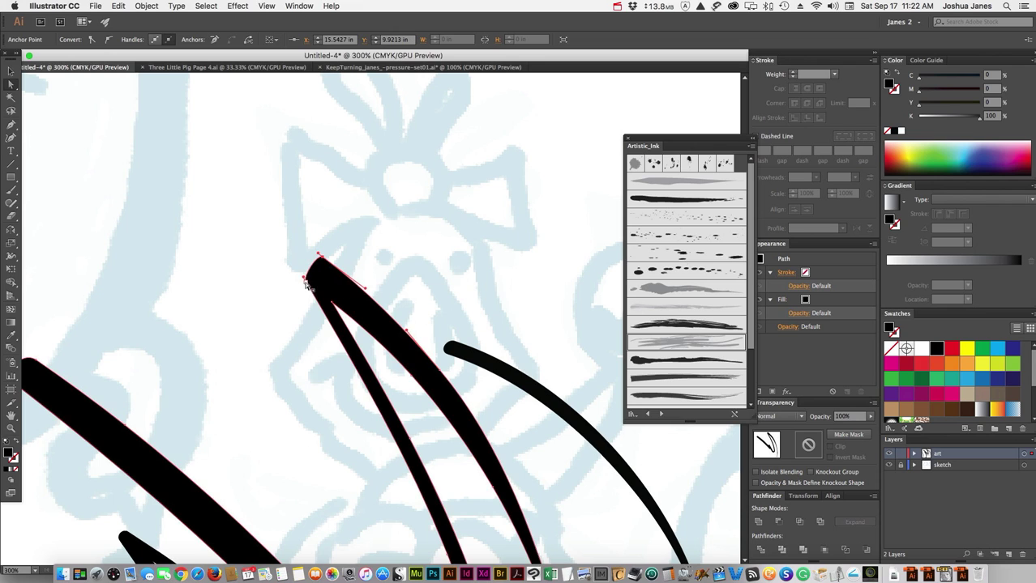
drag(380, 346, 218, 310)
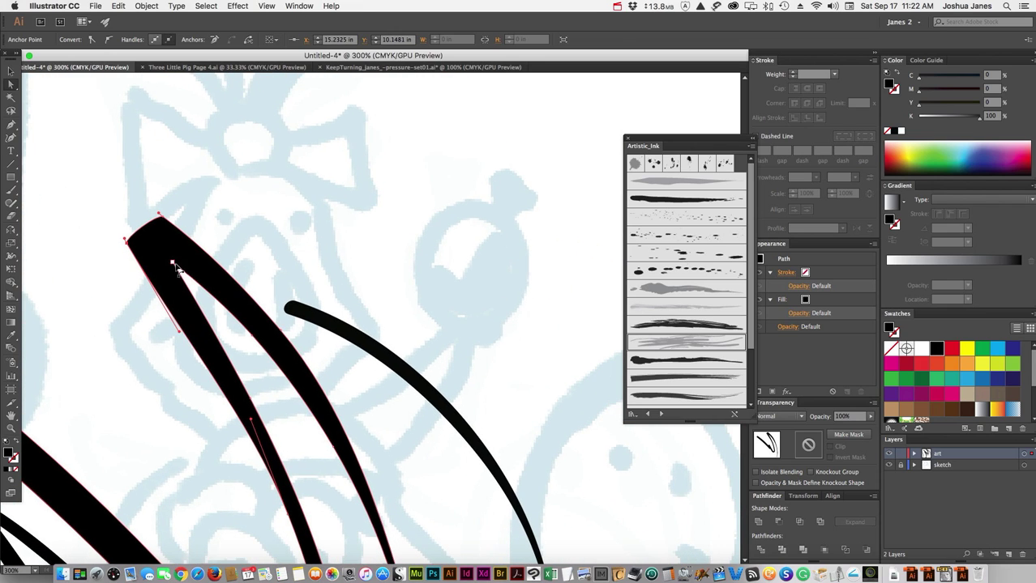
click(175, 270)
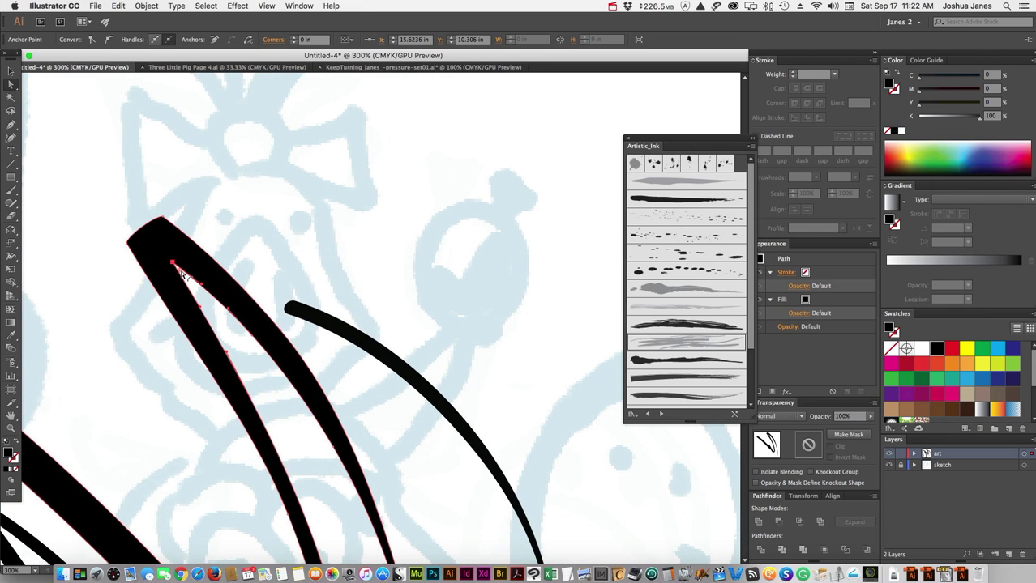
drag(180, 275, 204, 300)
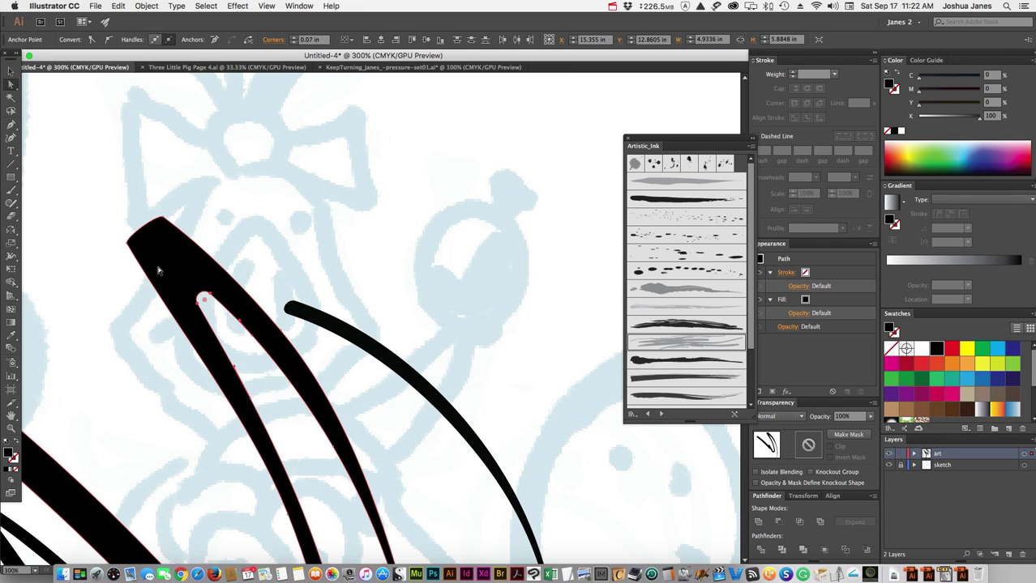
click(160, 217)
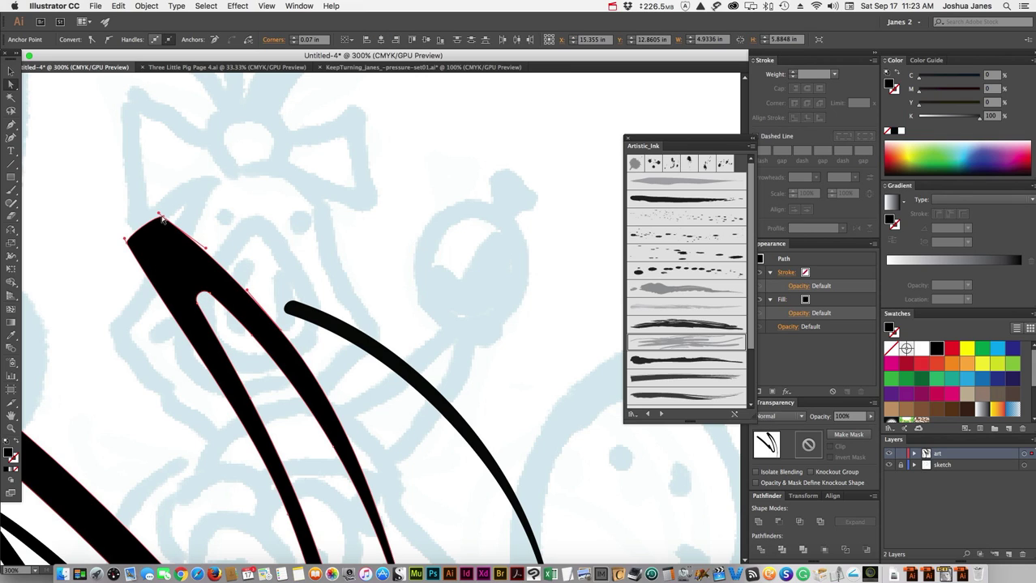
click(126, 243)
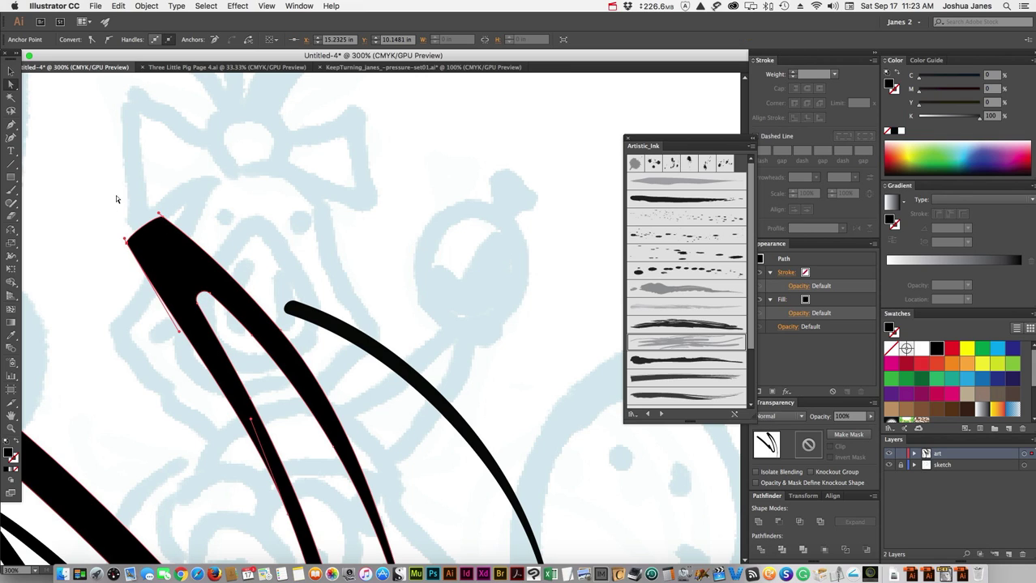
- Paint a black leaf-shaped brush stroke and set its fill to None
click(195, 296)
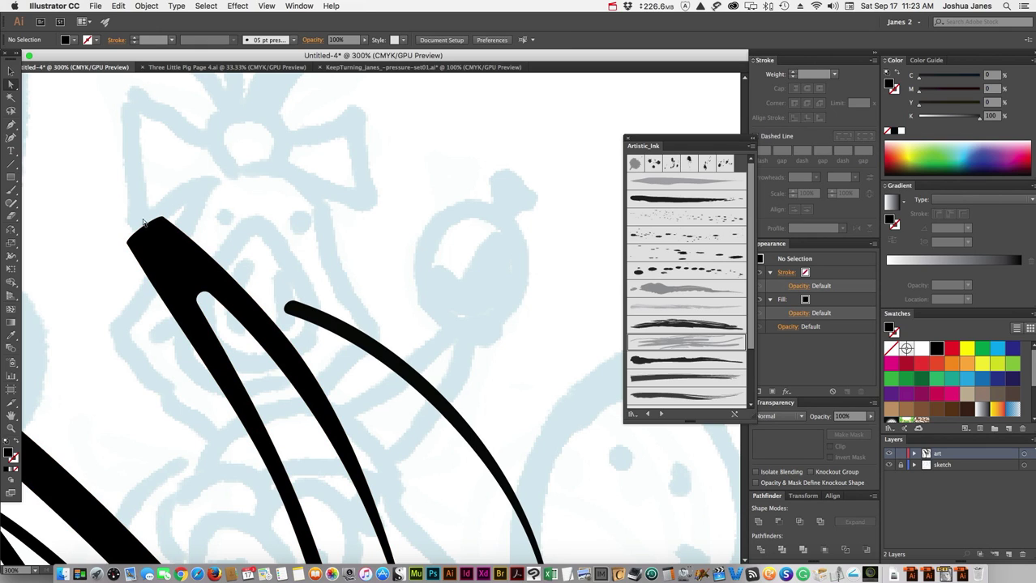
key(b)
mouse_move(531, 337)
mouse_down()
mouse_move(497, 275)
mouse_move(384, 190)
mouse_move(311, 189)
mouse_move(487, 344)
mouse_up()
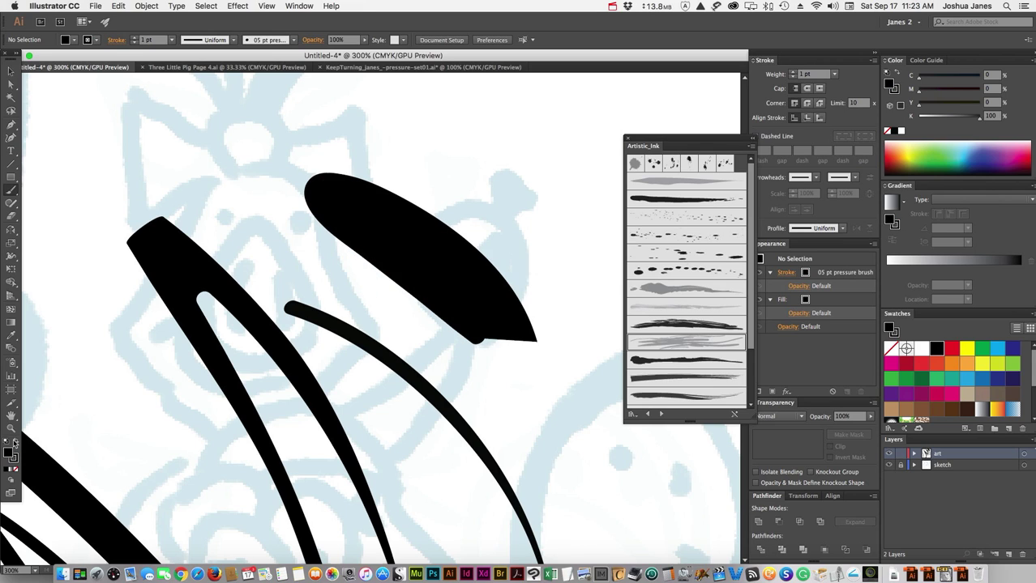
super+click(364, 218)
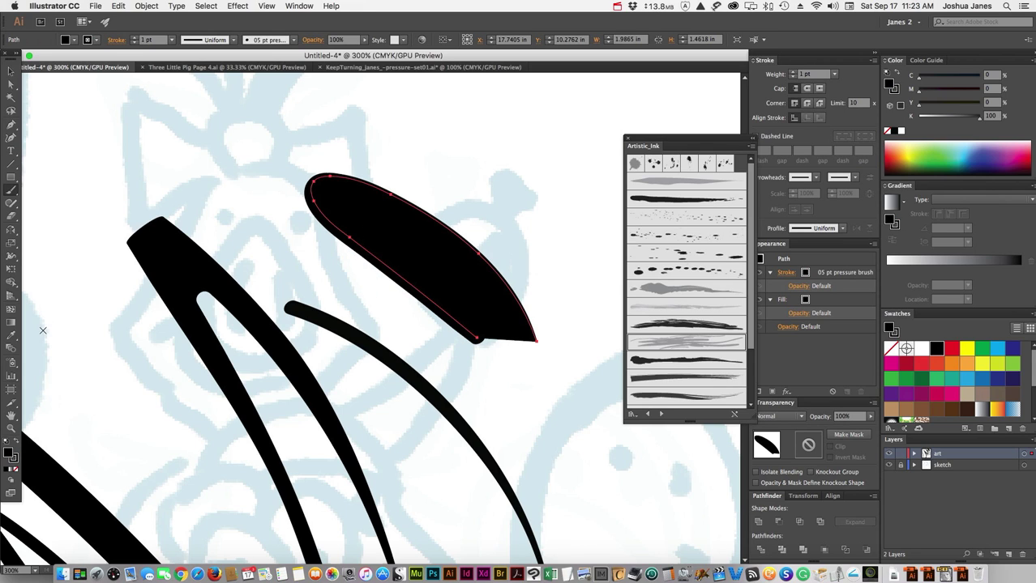
click(14, 471)
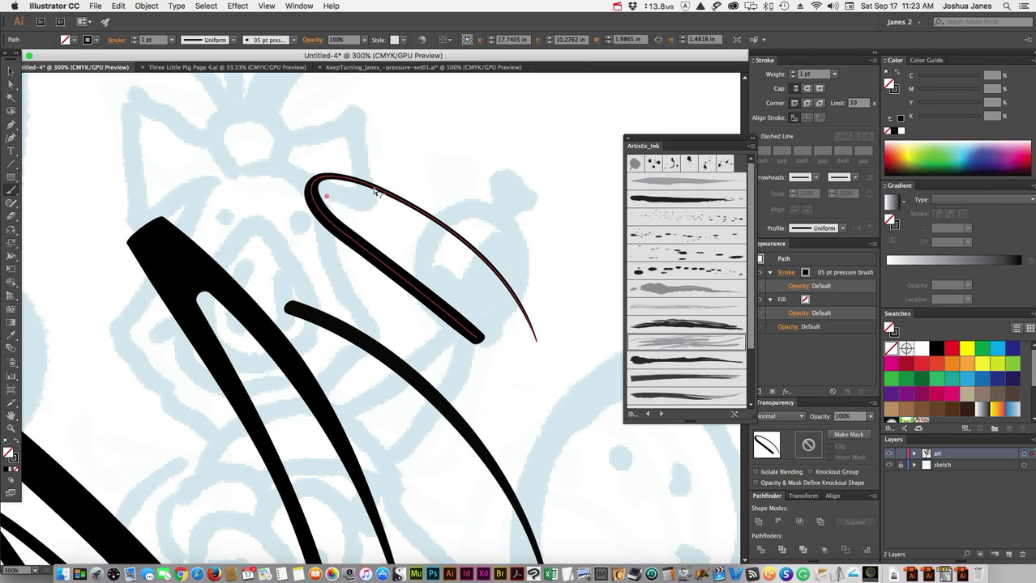
- Move the stroke's top anchor down-left and drag its handle to round the top curve
drag(374, 194, 314, 209)
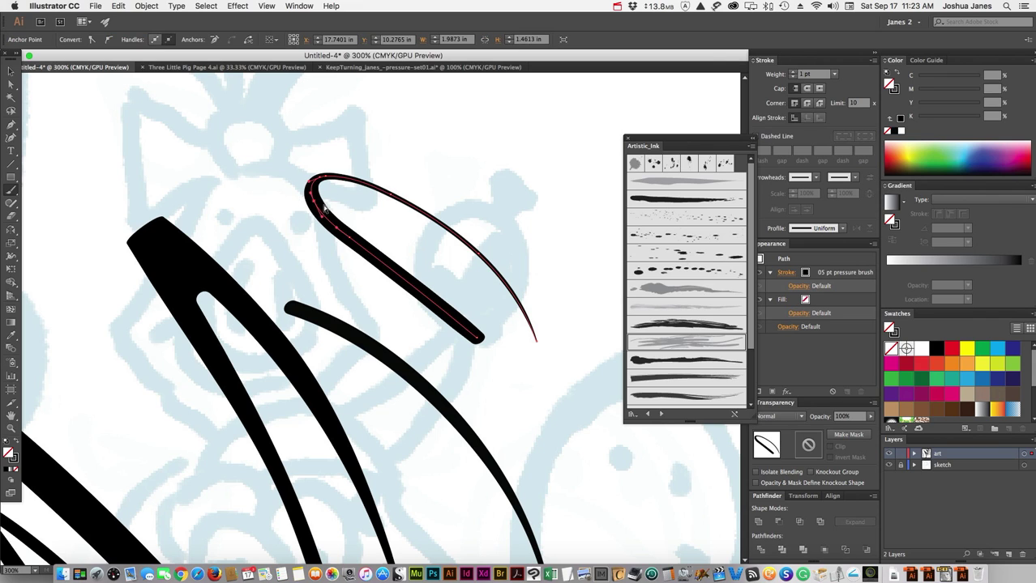
key(super+shift+a)
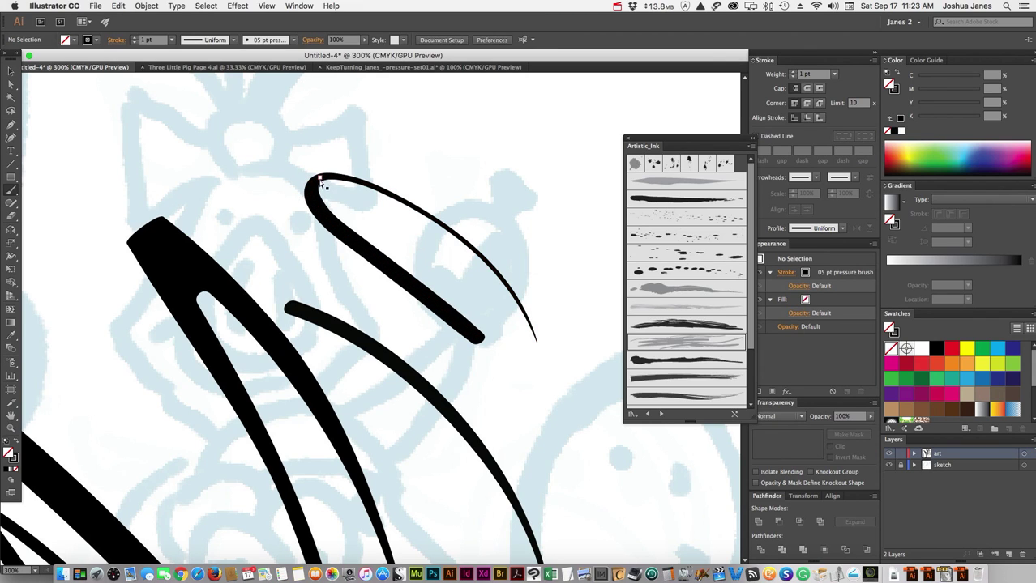
click(322, 177)
key(p)
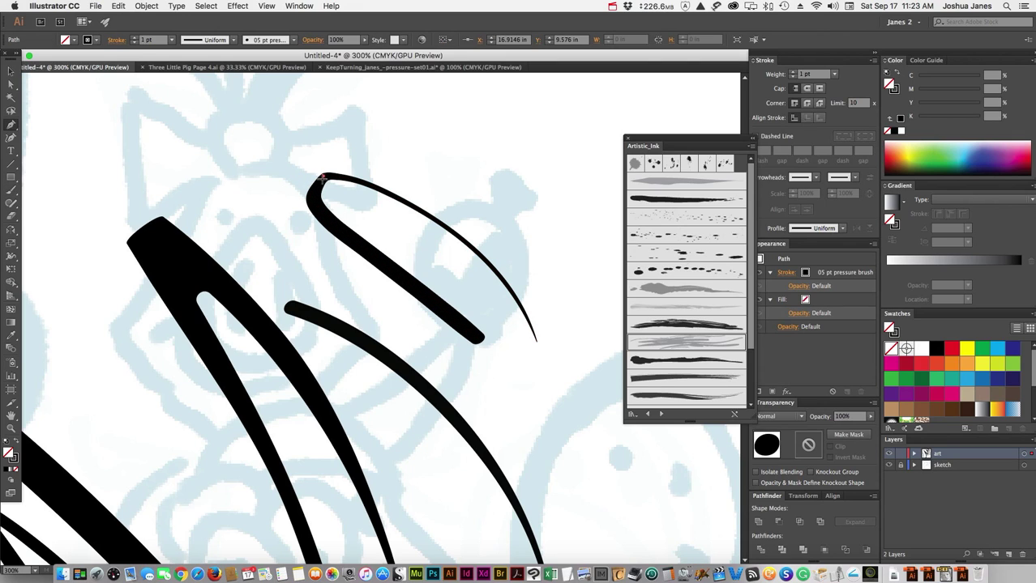
click(324, 176)
drag(324, 176, 310, 194)
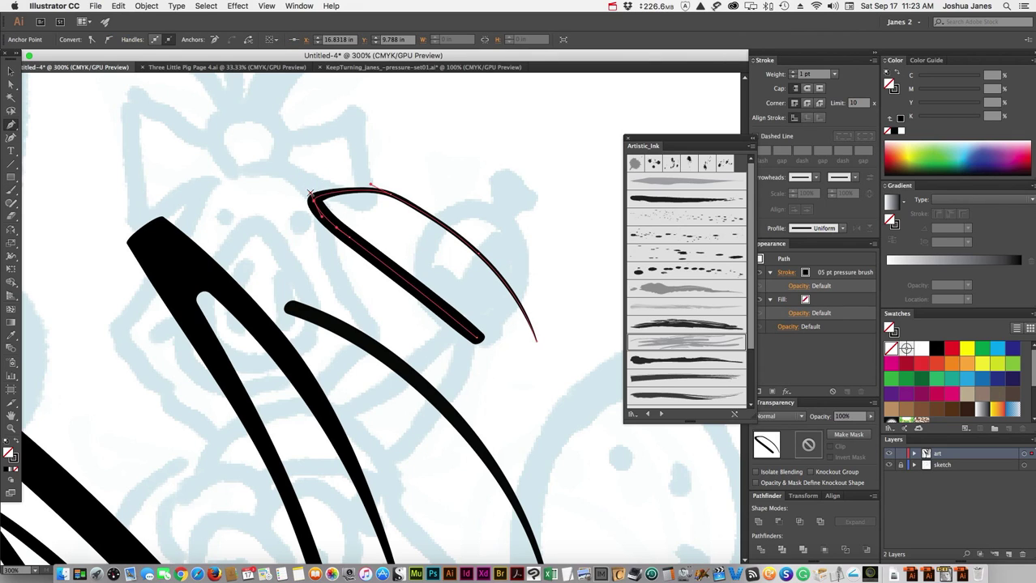
click(371, 186)
drag(371, 185, 311, 170)
click(266, 207)
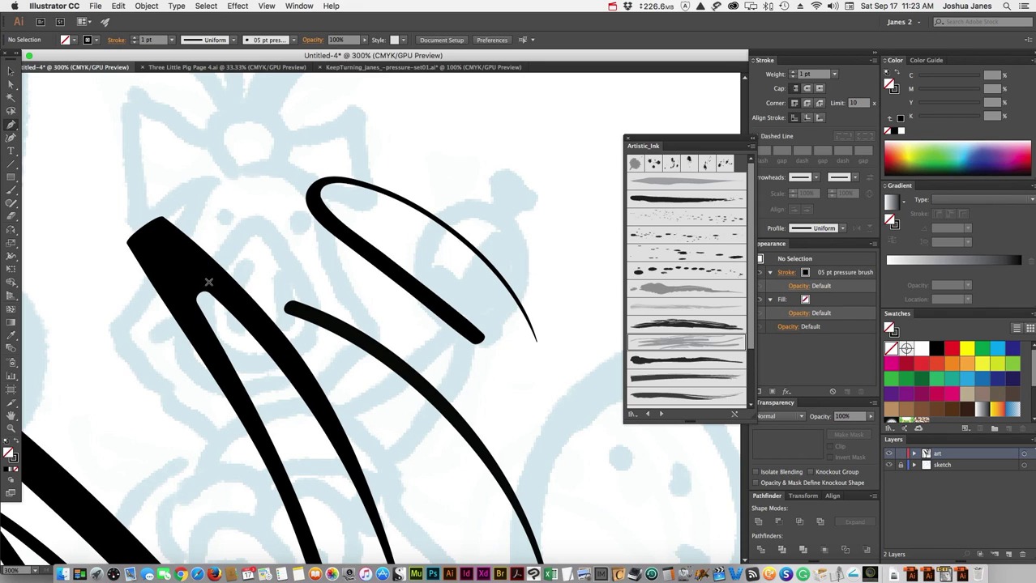
- Try Object > Expand Appearance on the curved pressure-brush stroke, then undo it
click(355, 254)
click(201, 282)
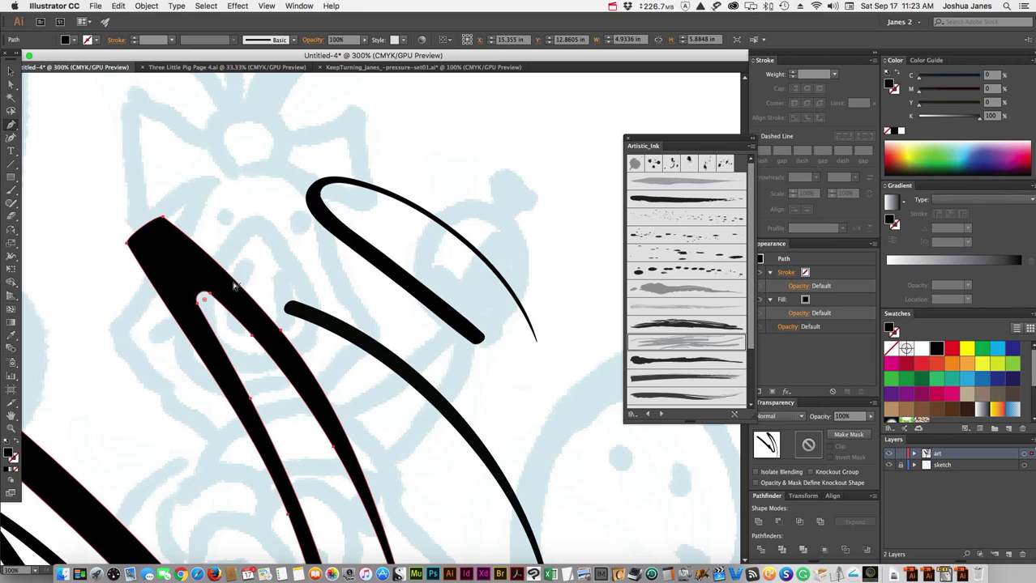
click(348, 248)
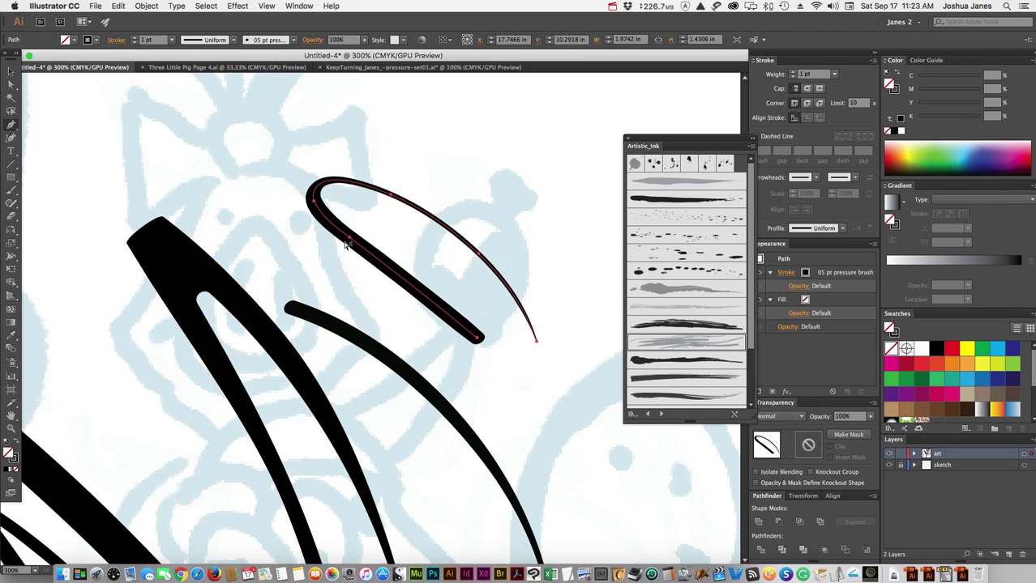
click(146, 7)
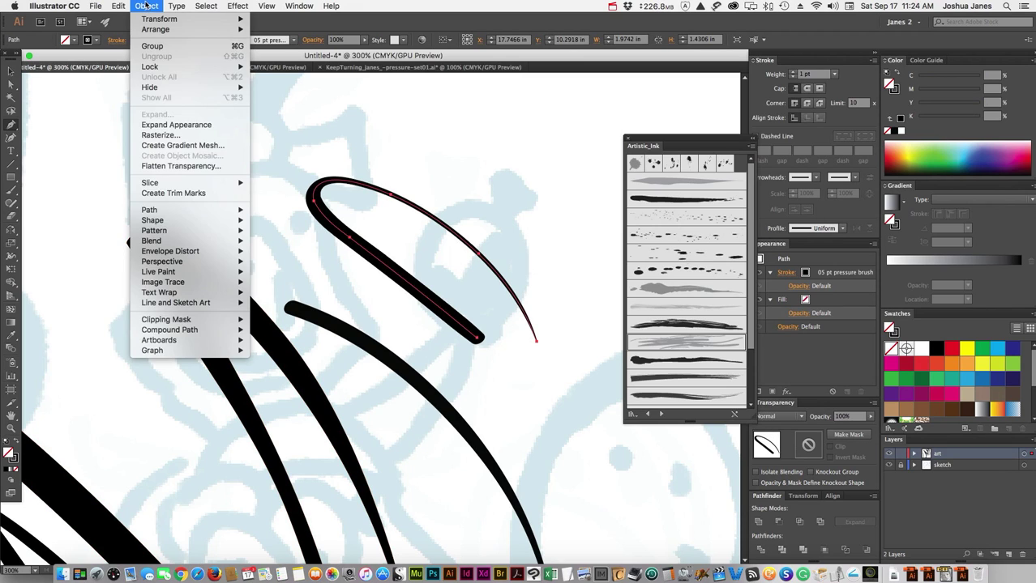
click(164, 125)
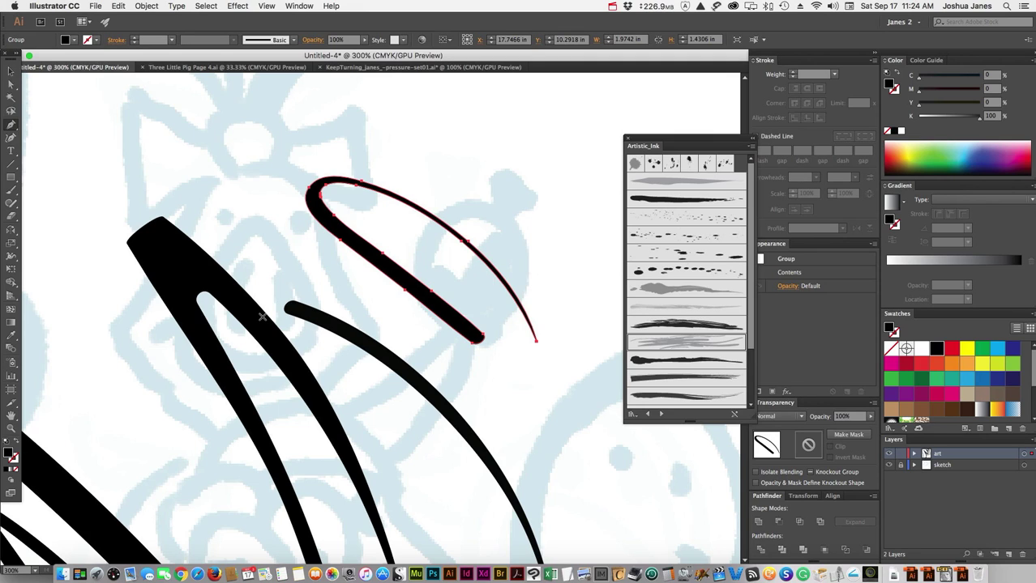
key(super+z)
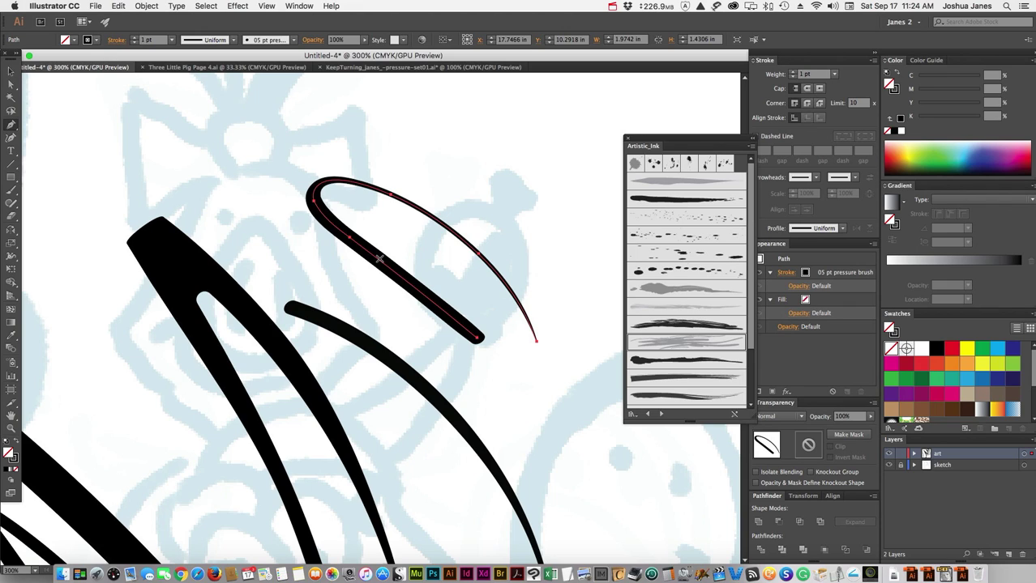
- Try the Fountain Pen brush on the curved stroke and black shape, then undo it
click(641, 363)
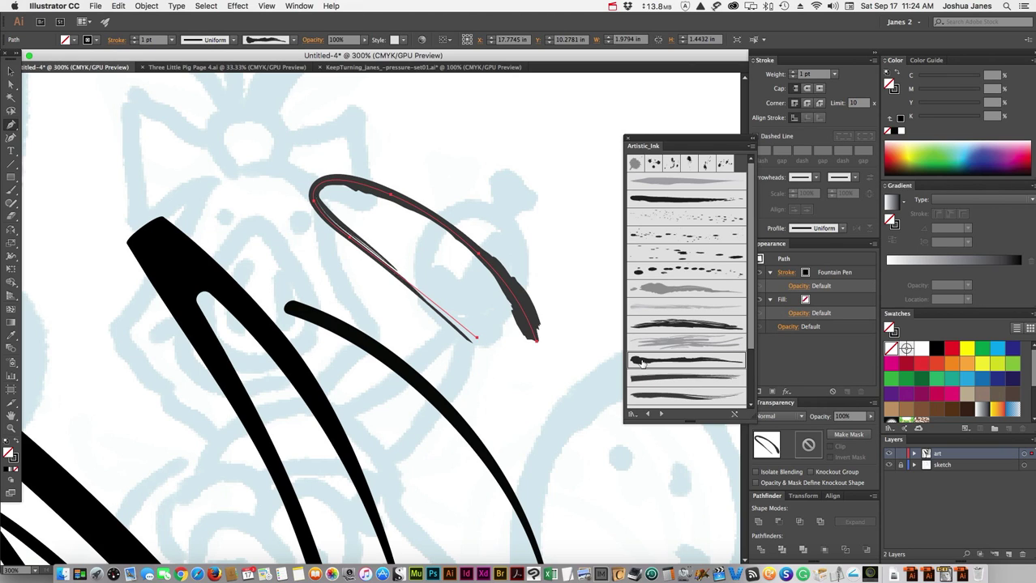
click(178, 266)
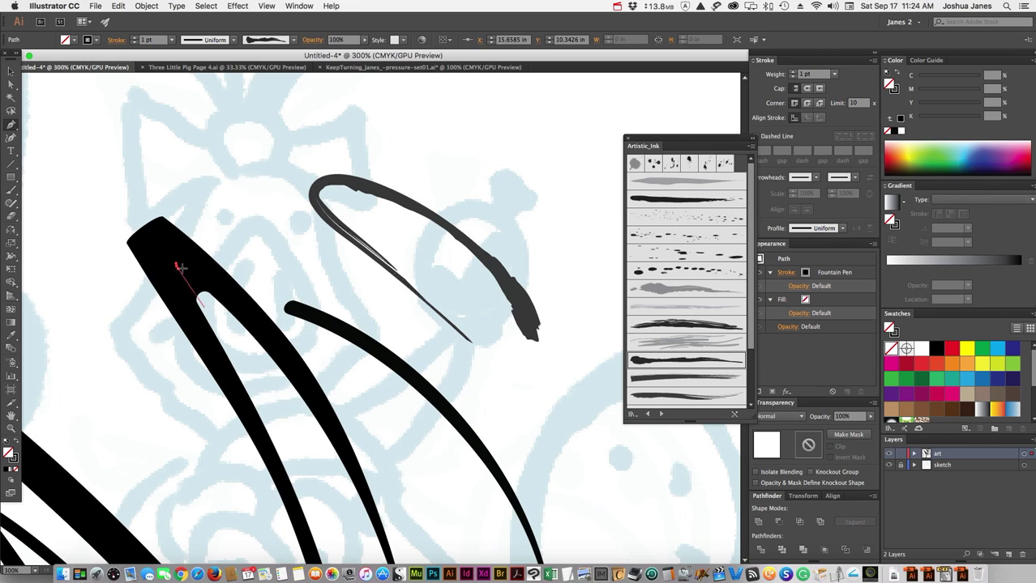
click(167, 275)
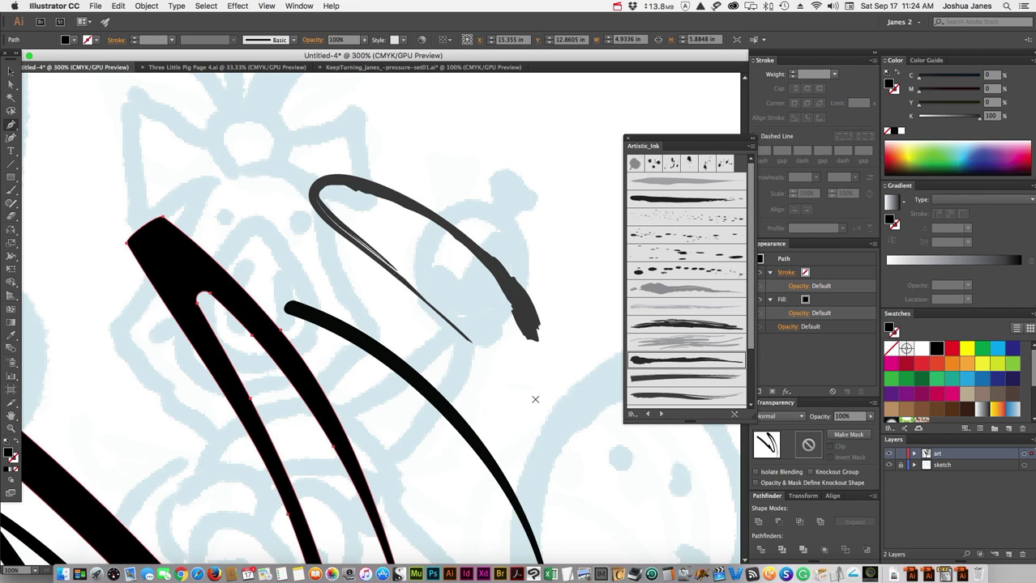
click(649, 362)
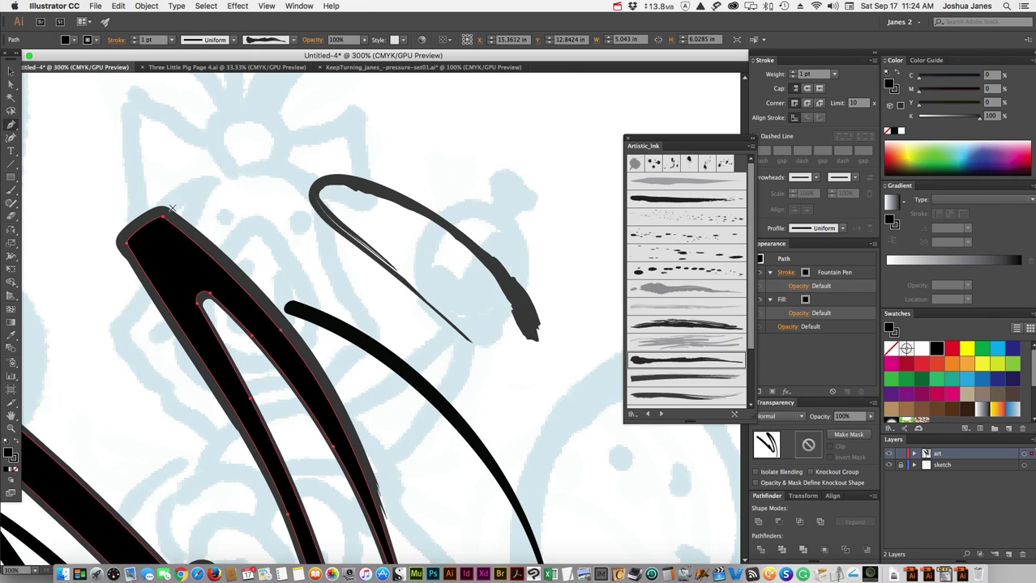
click(513, 309)
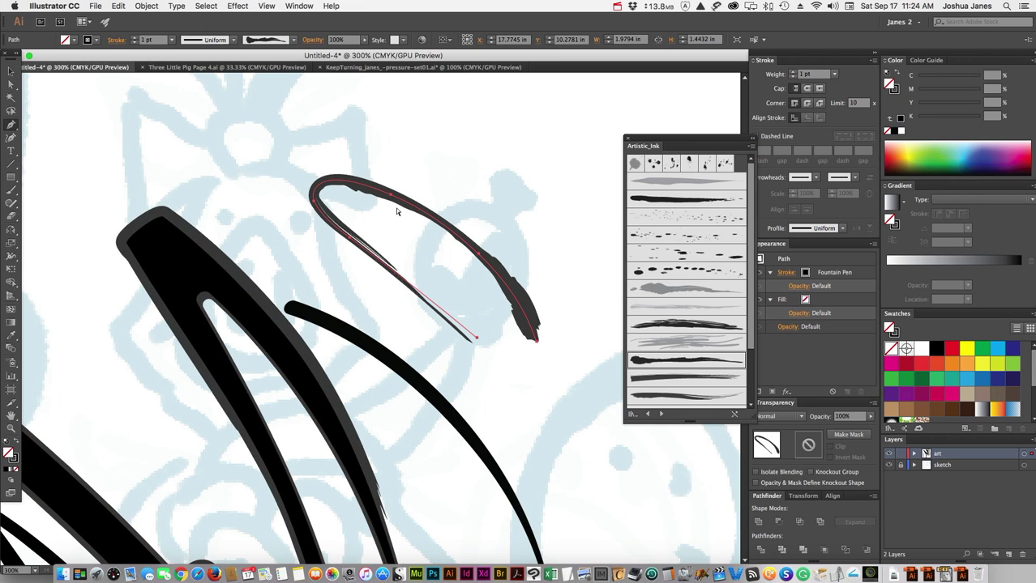
key(super+z)
key(super+z)
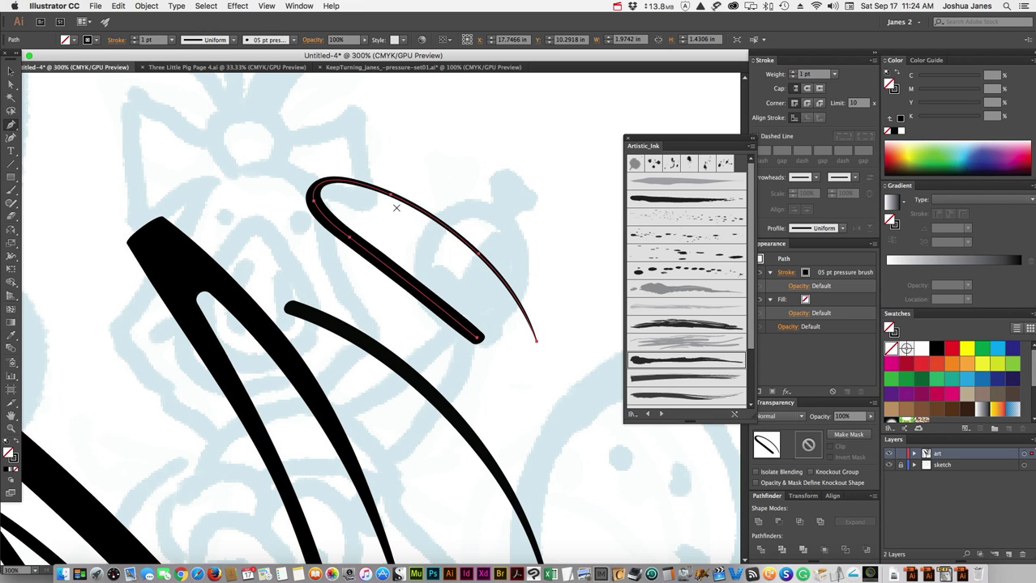
- Expand the stroke's appearance, give it an Artistic_Ink brush outline, and zoom out to 200%
click(146, 5)
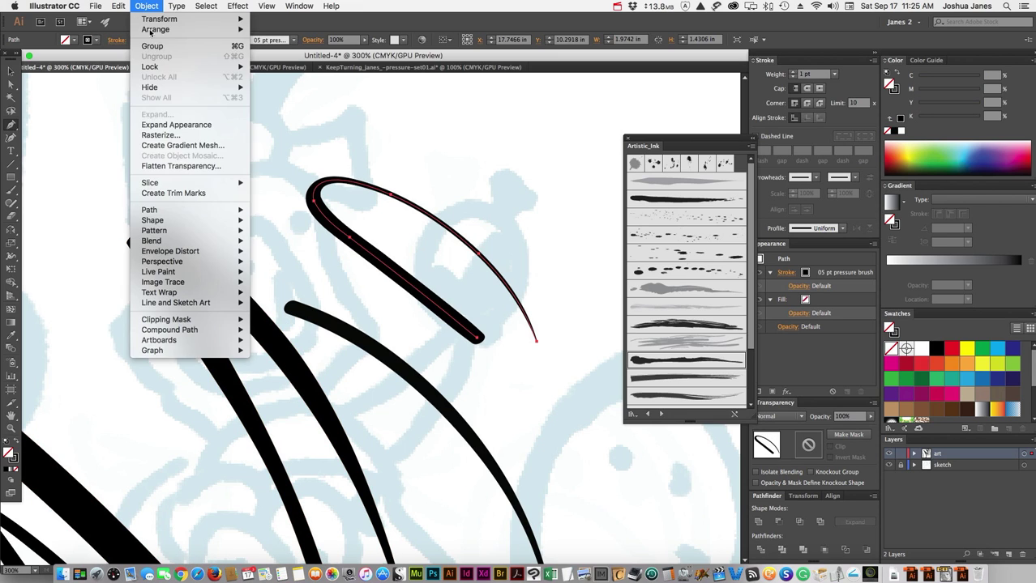
click(176, 125)
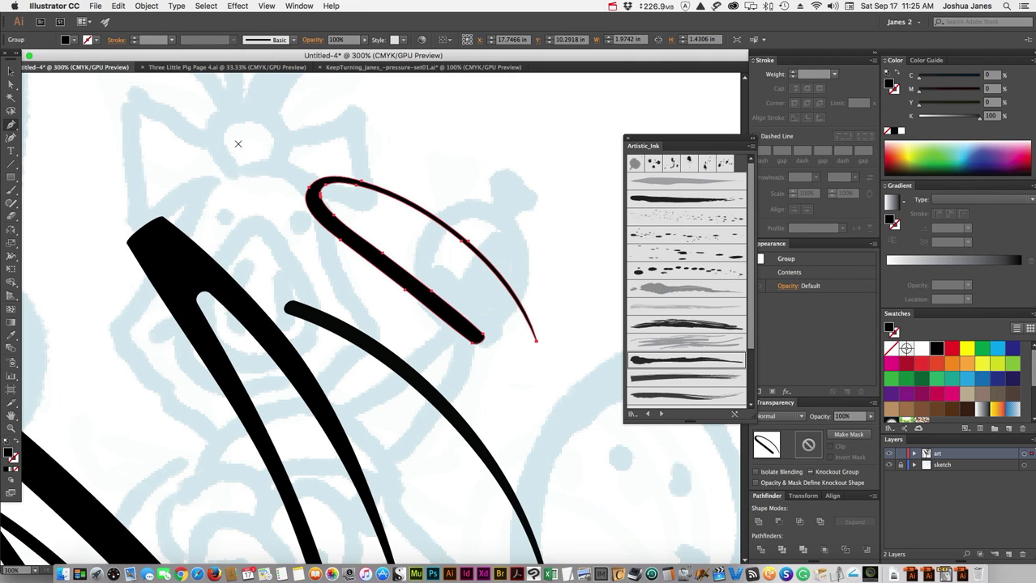
click(662, 326)
click(581, 479)
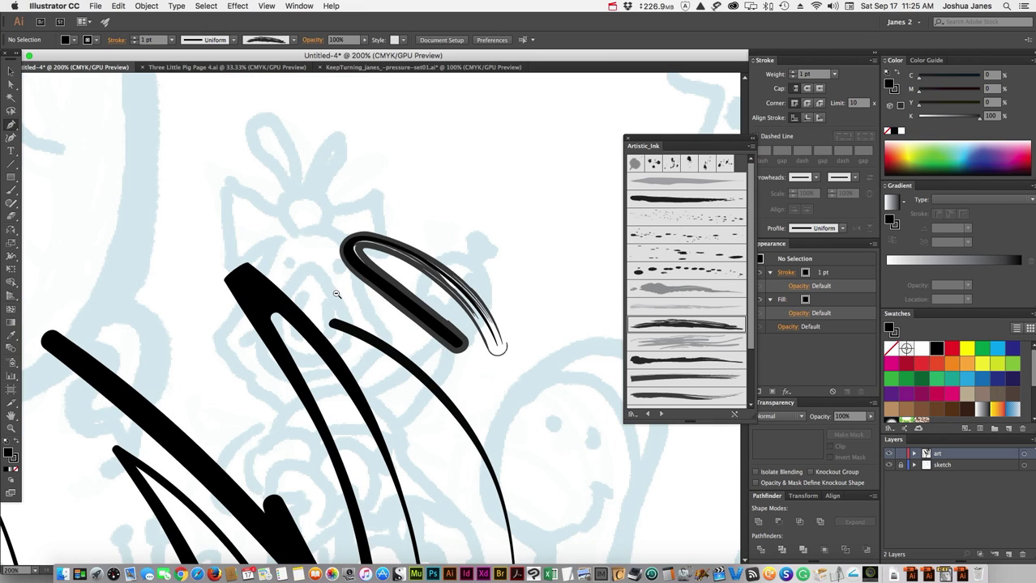
key(super+minus)
key(super+minus)
key(super+minus)
- Delete all the black test strokes from the artboard
click(11, 71)
drag(194, 232, 525, 504)
key(Delete)
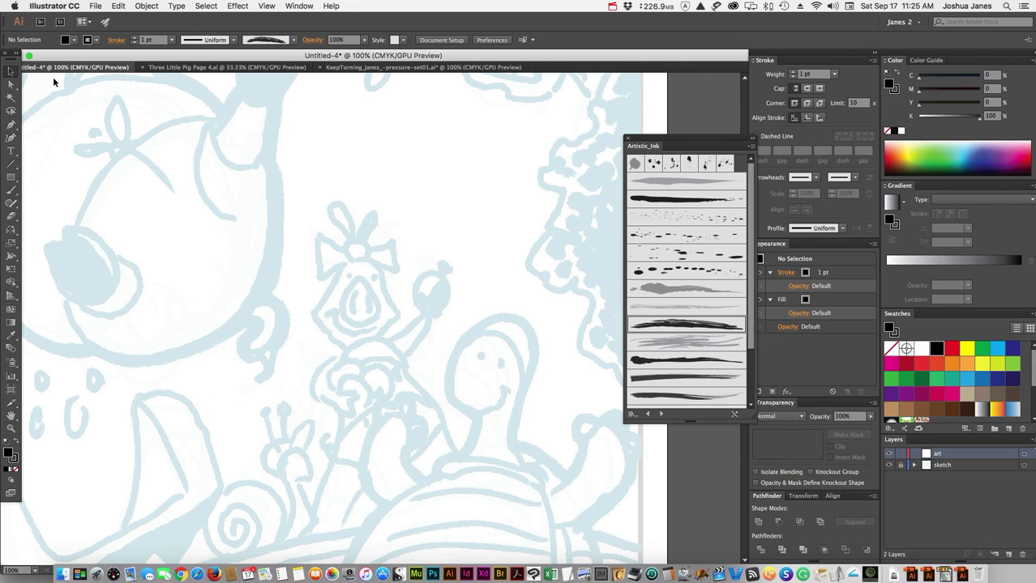
drag(63, 146, 478, 425)
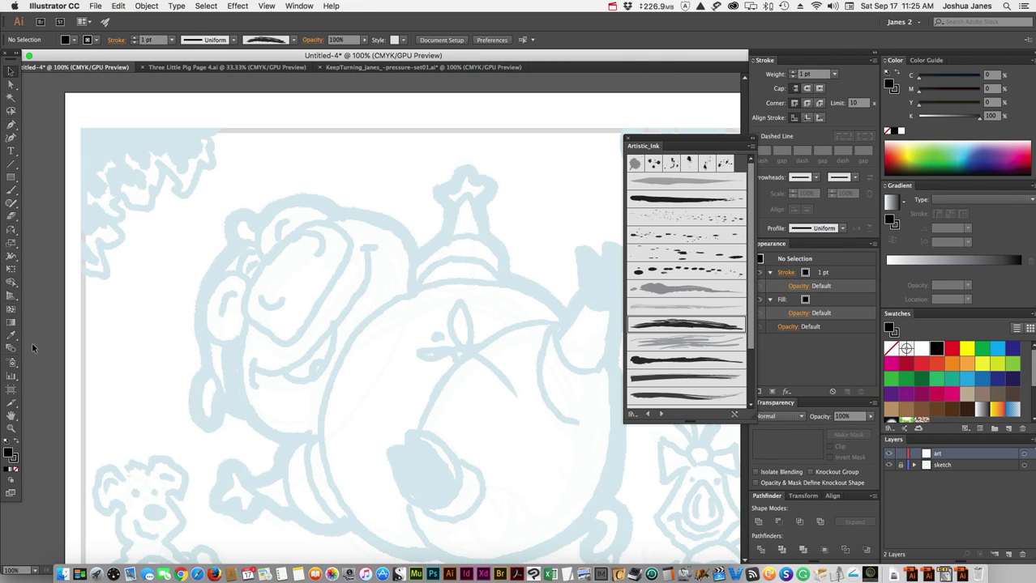
- With fill None, undo a short test mark and make '05 pt pressure brush' the current brush
click(16, 470)
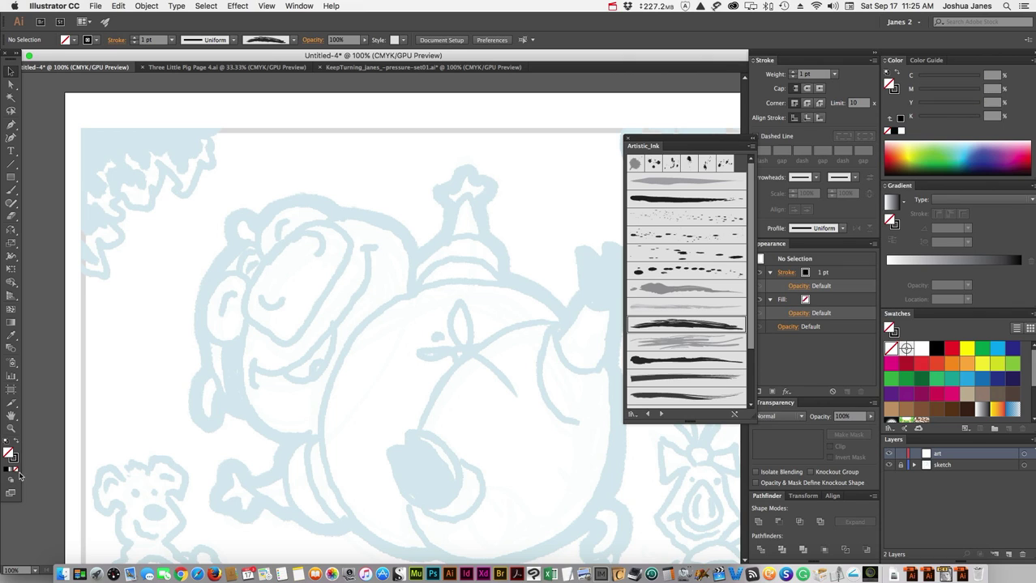
click(12, 191)
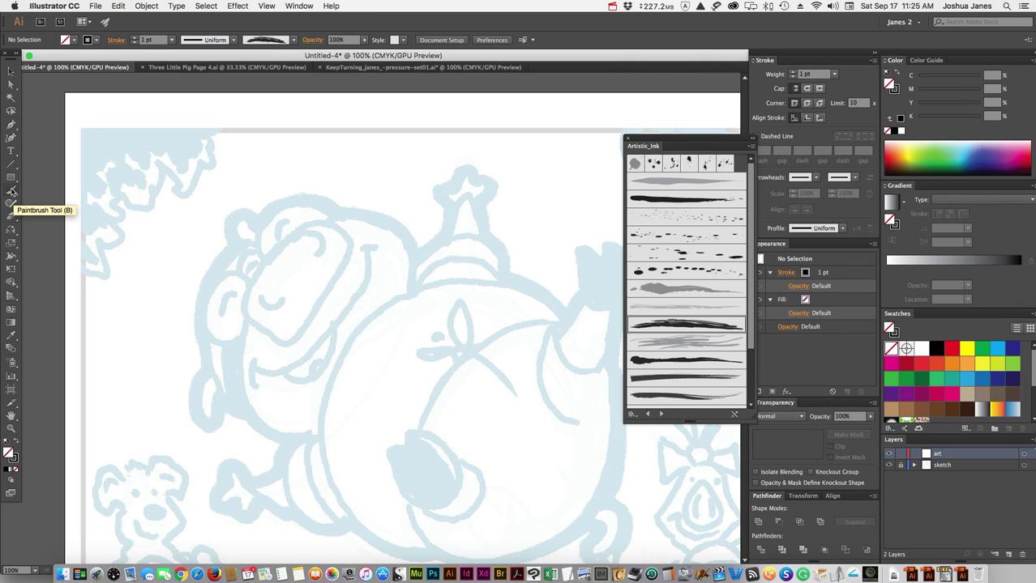
click(12, 191)
drag(165, 180, 165, 190)
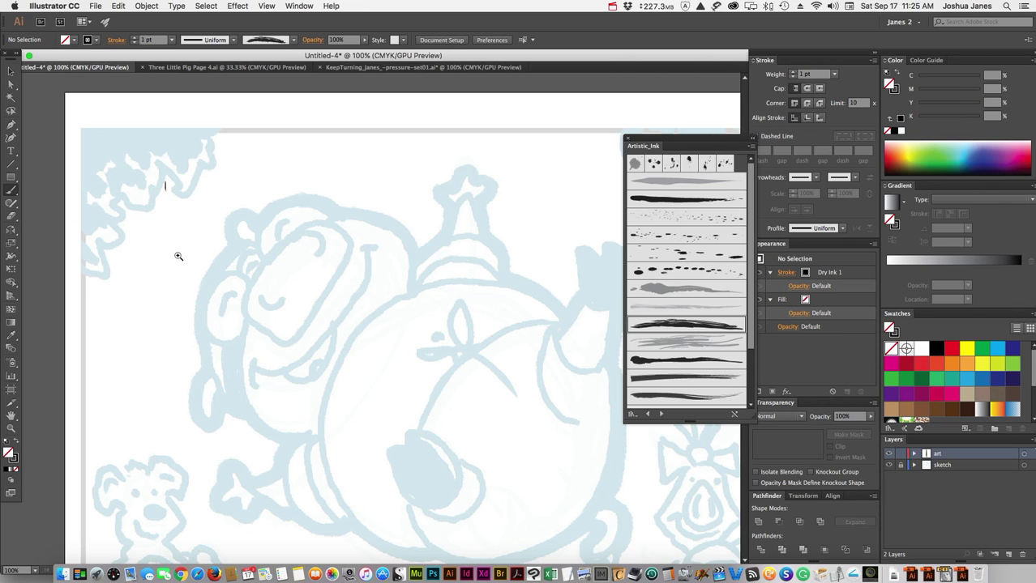
click(291, 292)
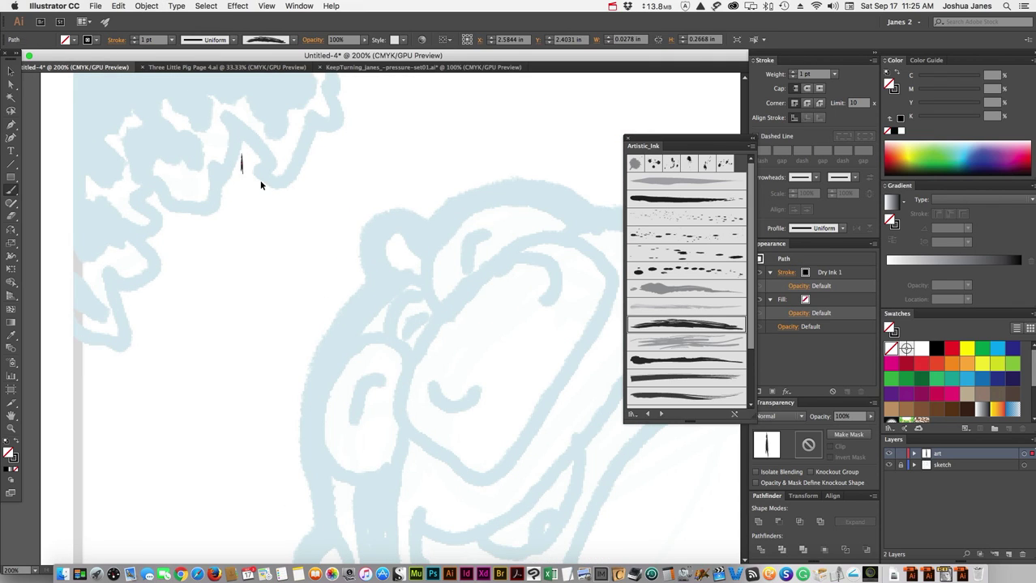
key(super+z)
click(295, 41)
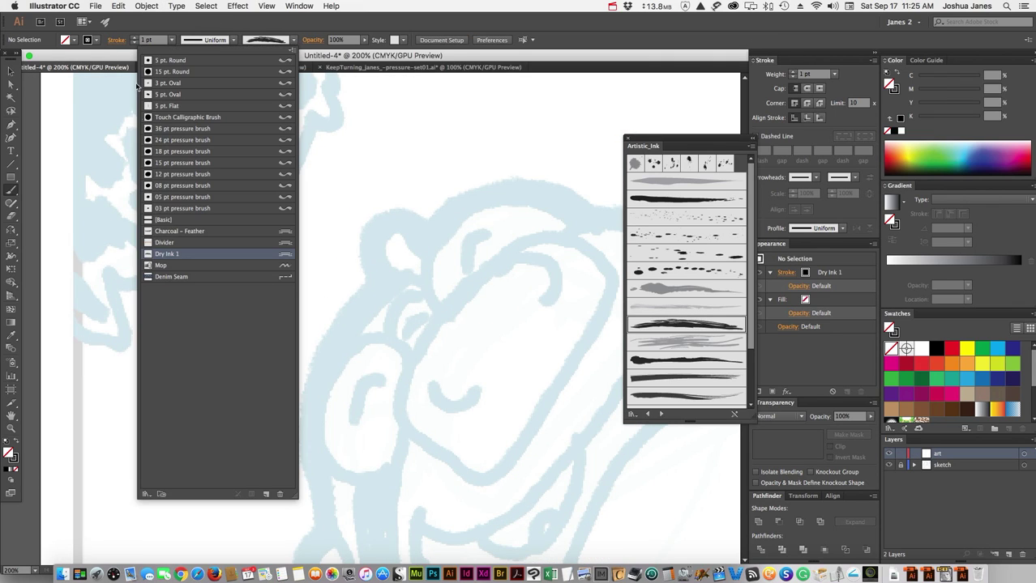
click(160, 198)
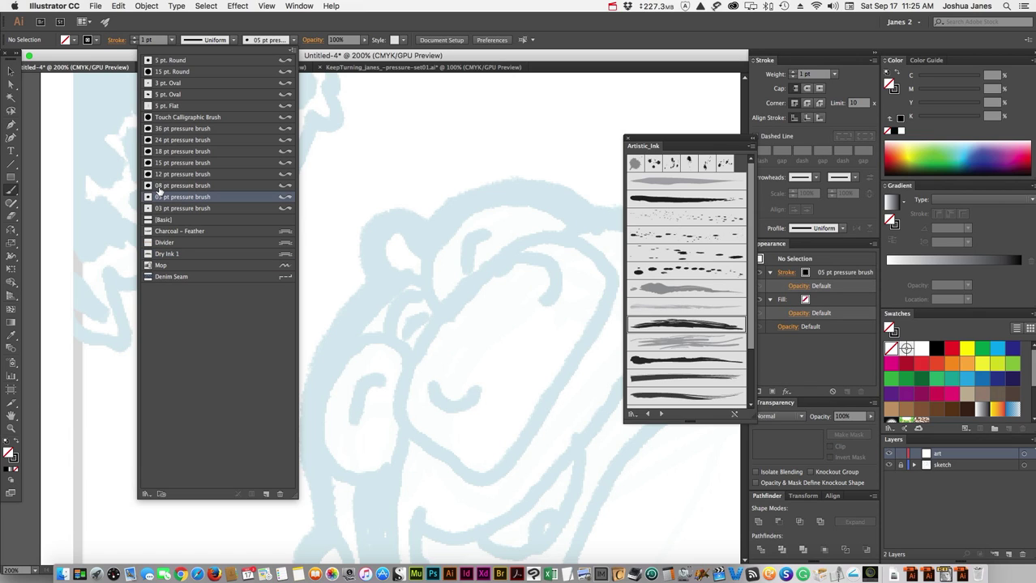
- Zoom on the snout, ink its nostril curves and wrinkle lines, and undo a trial outline
click(381, 231)
super+click(469, 316)
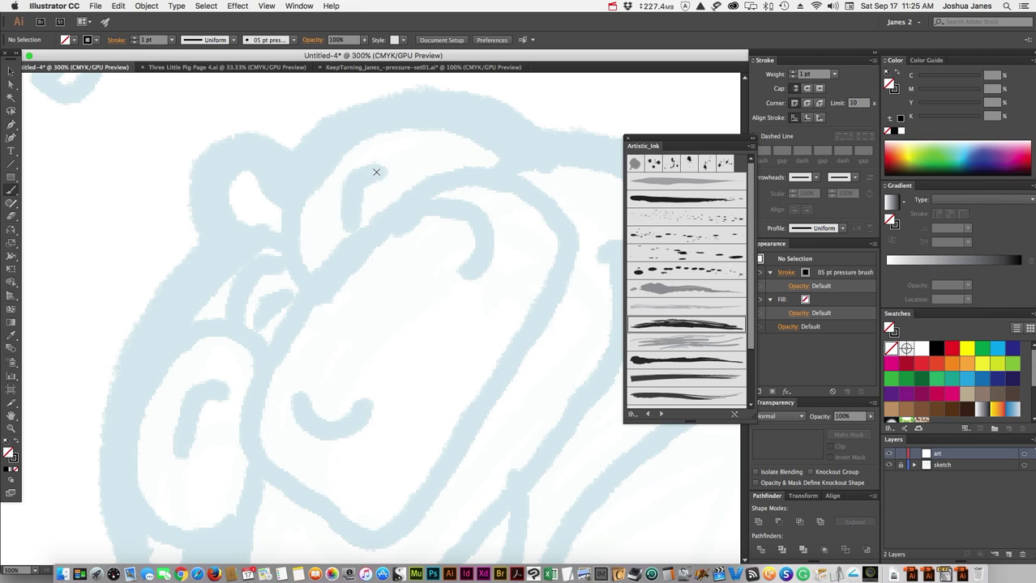
drag(376, 171, 350, 223)
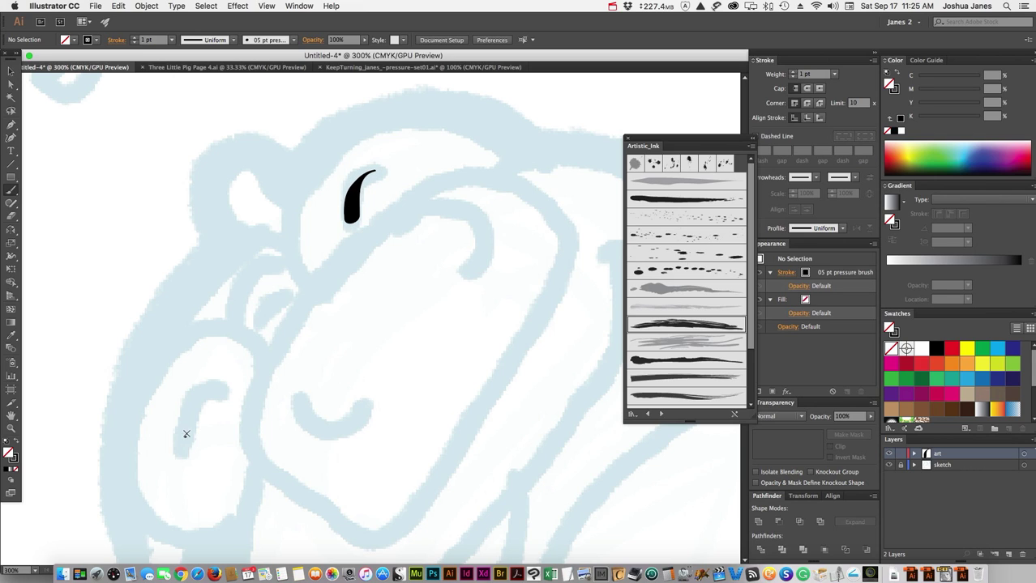
drag(186, 434, 227, 378)
mouse_move(404, 237)
mouse_down()
mouse_move(440, 214)
mouse_move(470, 225)
mouse_move(493, 256)
mouse_move(454, 268)
mouse_up()
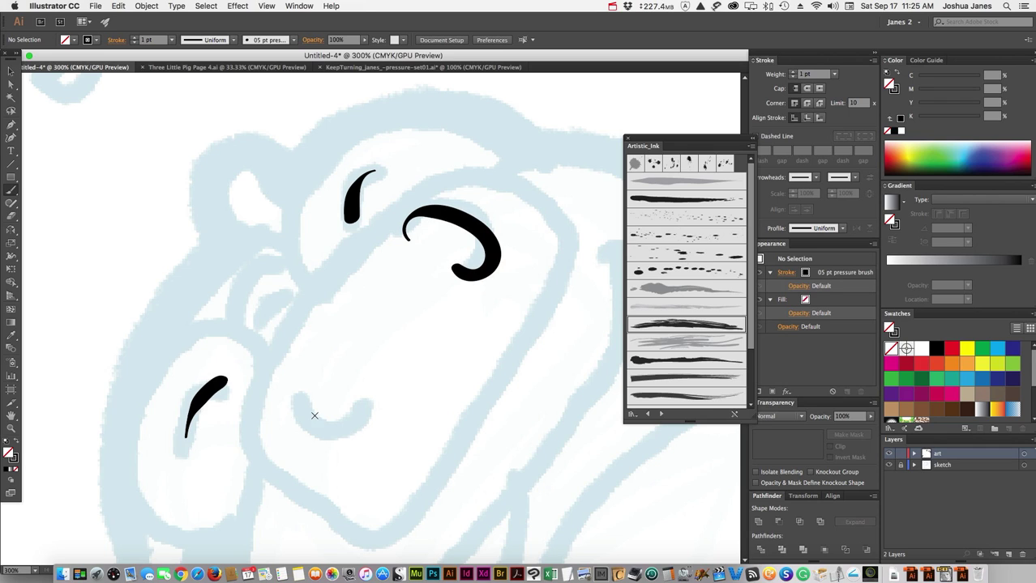
mouse_move(316, 376)
mouse_down()
mouse_move(317, 426)
mouse_move(341, 433)
mouse_move(368, 409)
mouse_up()
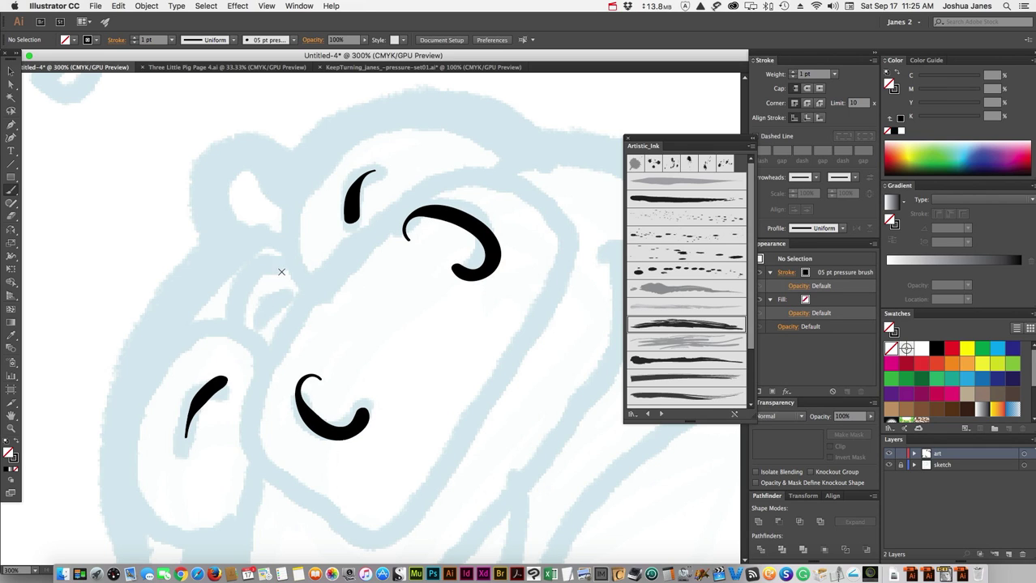
mouse_move(249, 333)
mouse_down()
mouse_move(300, 281)
mouse_move(268, 265)
mouse_move(230, 333)
mouse_up()
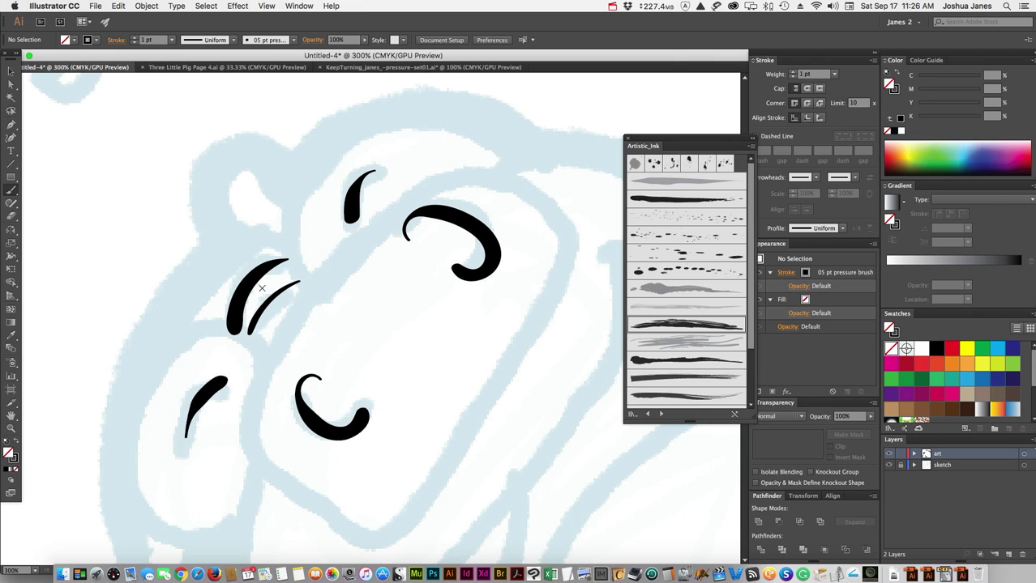
mouse_move(570, 257)
mouse_down()
mouse_move(526, 356)
mouse_move(419, 508)
mouse_move(360, 535)
mouse_move(282, 480)
mouse_move(222, 409)
mouse_move(326, 263)
mouse_move(445, 162)
mouse_move(493, 169)
mouse_move(547, 208)
mouse_move(567, 231)
mouse_move(572, 261)
mouse_up()
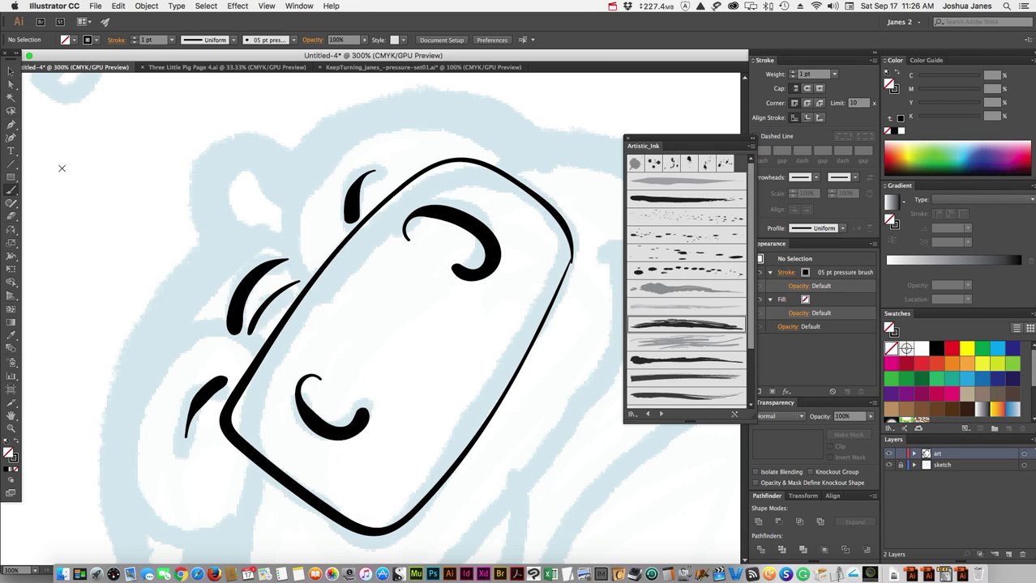
key(super+z)
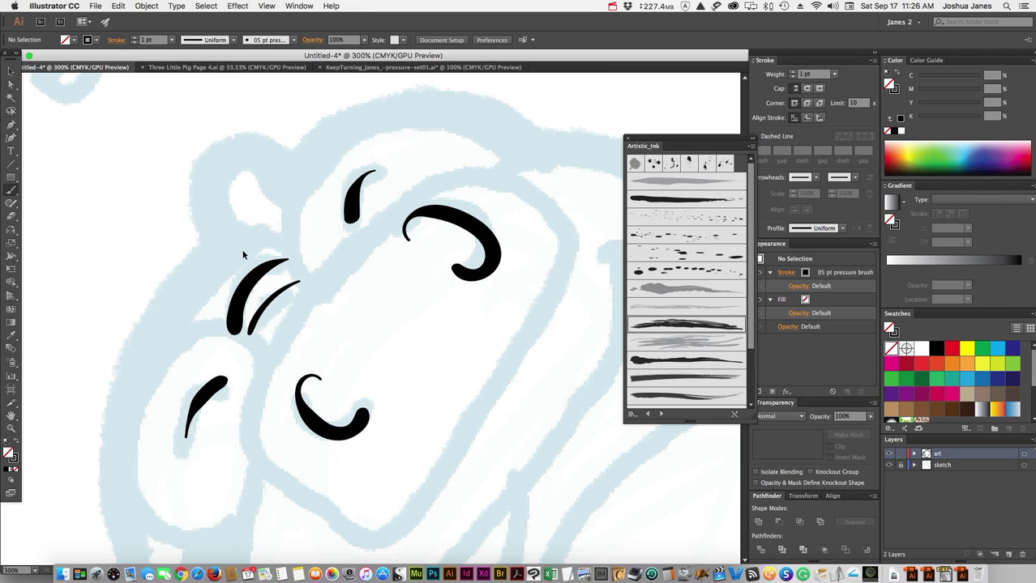
- Set the Paintbrush fidelity to fully Accurate
double_click(11, 190)
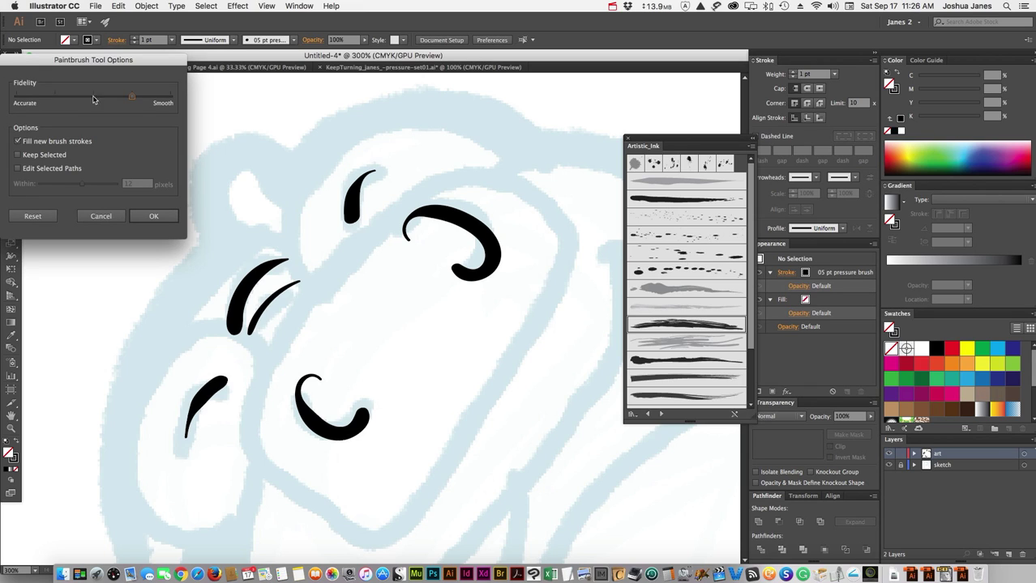
drag(132, 95, 170, 96)
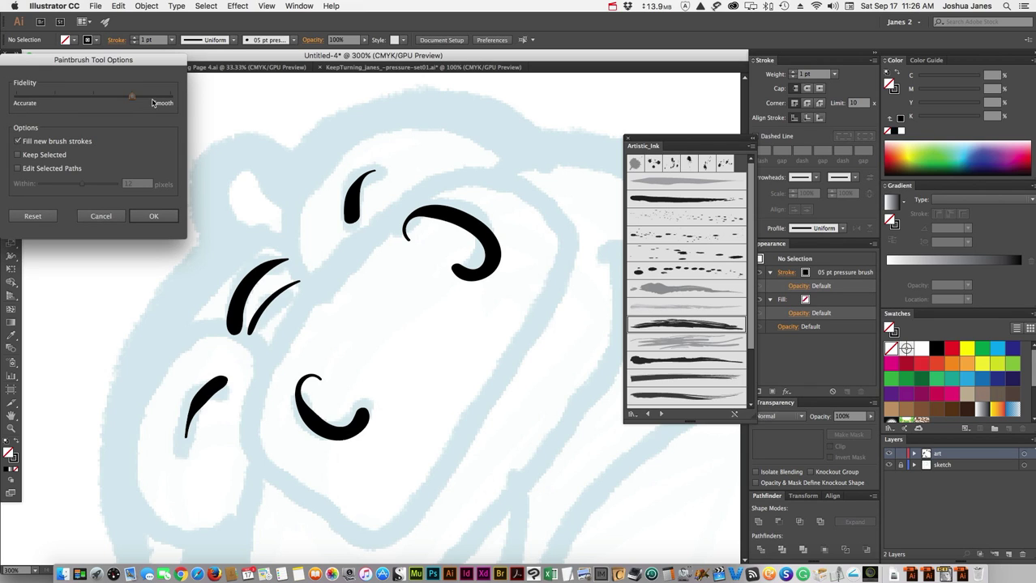
click(16, 96)
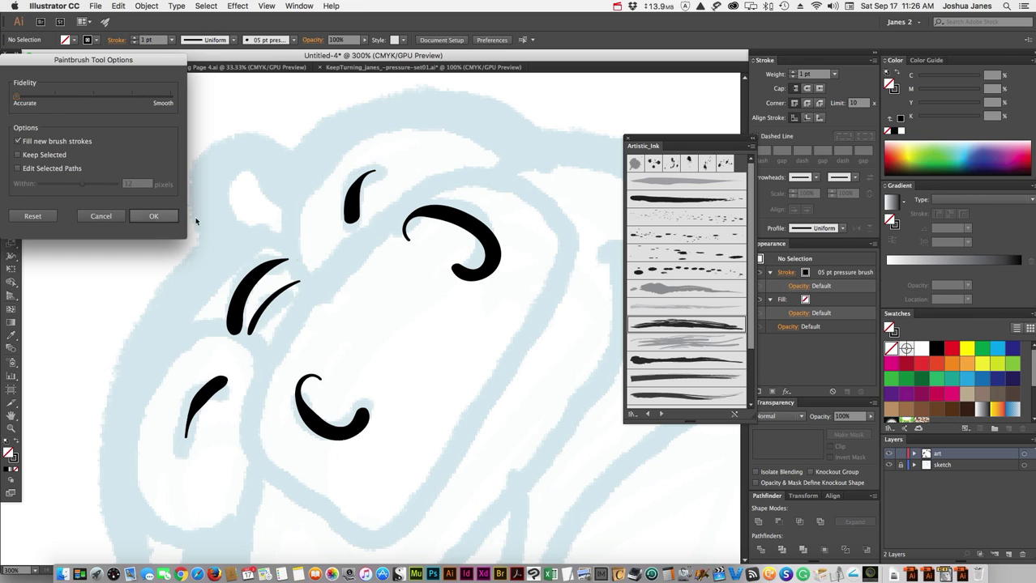
click(152, 217)
- Draw a long wavy trial mouth stroke, then select and delete it
mouse_move(572, 310)
mouse_down()
mouse_move(473, 406)
mouse_move(396, 445)
mouse_move(379, 501)
mouse_move(122, 481)
mouse_up()
mouse_move(161, 301)
mouse_down()
mouse_move(204, 366)
mouse_move(334, 389)
mouse_up()
super+click(400, 492)
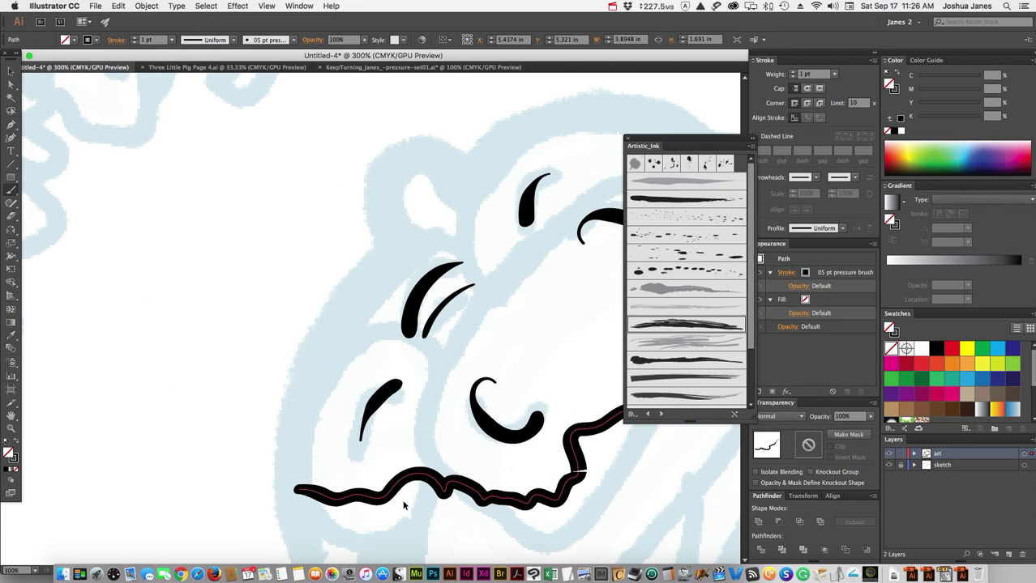
key(Delete)
scroll(513, 402, down, 5)
drag(504, 352, 215, 358)
- Ink the small character's mouth, eye, smile, face outline and tongue, then nudge the right eye up
scroll(410, 311, down, 1)
scroll(410, 310, up, 5)
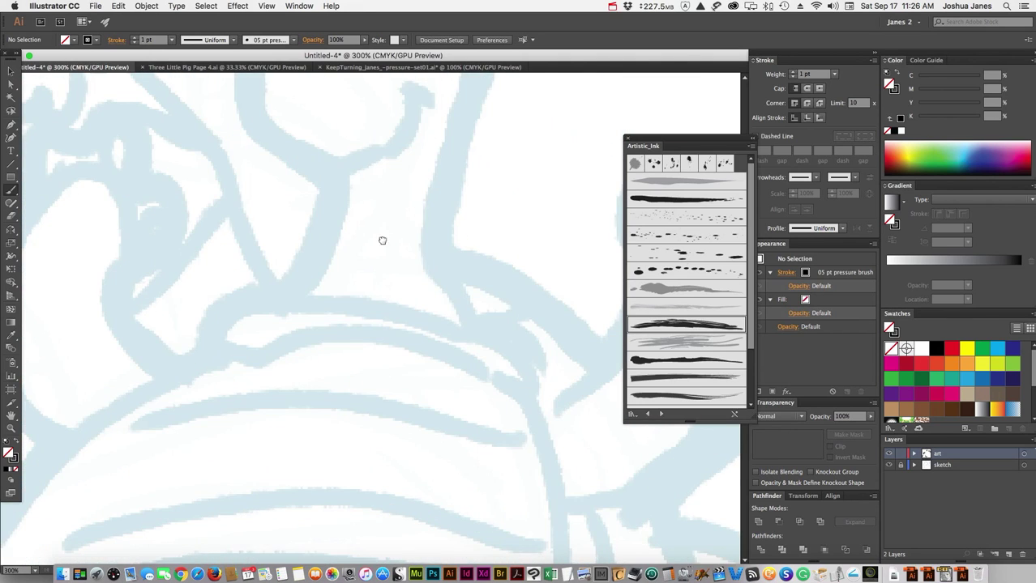
scroll(433, 372, right, 3)
drag(425, 392, 390, 354)
mouse_move(392, 276)
mouse_down()
mouse_move(393, 298)
mouse_move(388, 272)
mouse_move(339, 254)
mouse_move(332, 276)
mouse_up()
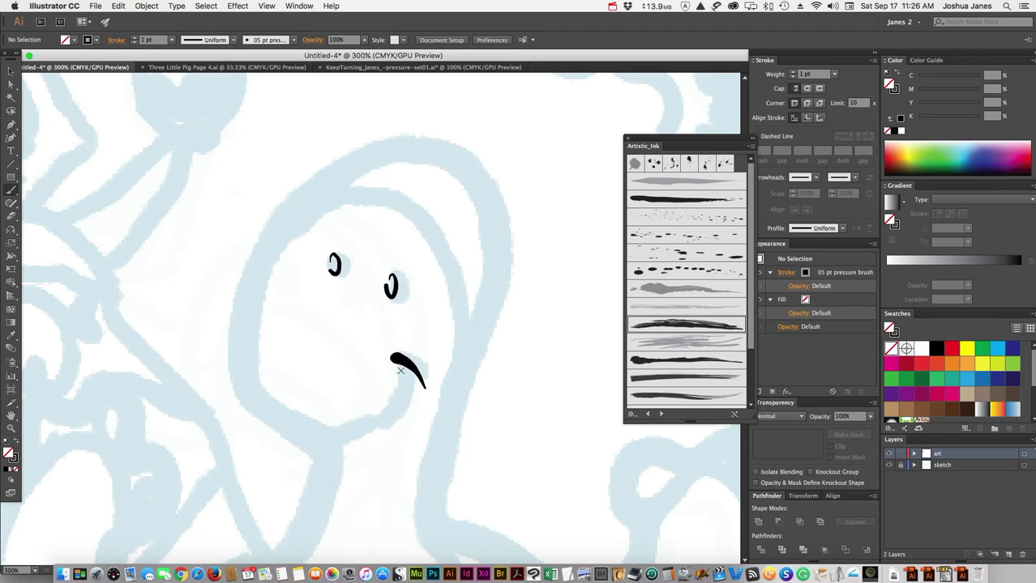
mouse_move(402, 375)
mouse_down()
mouse_move(373, 426)
mouse_move(338, 435)
mouse_move(298, 422)
mouse_move(273, 393)
mouse_move(264, 350)
mouse_move(276, 268)
mouse_move(299, 222)
mouse_move(336, 193)
mouse_move(375, 187)
mouse_move(430, 215)
mouse_move(461, 265)
mouse_move(477, 366)
mouse_move(439, 501)
mouse_move(451, 558)
mouse_up()
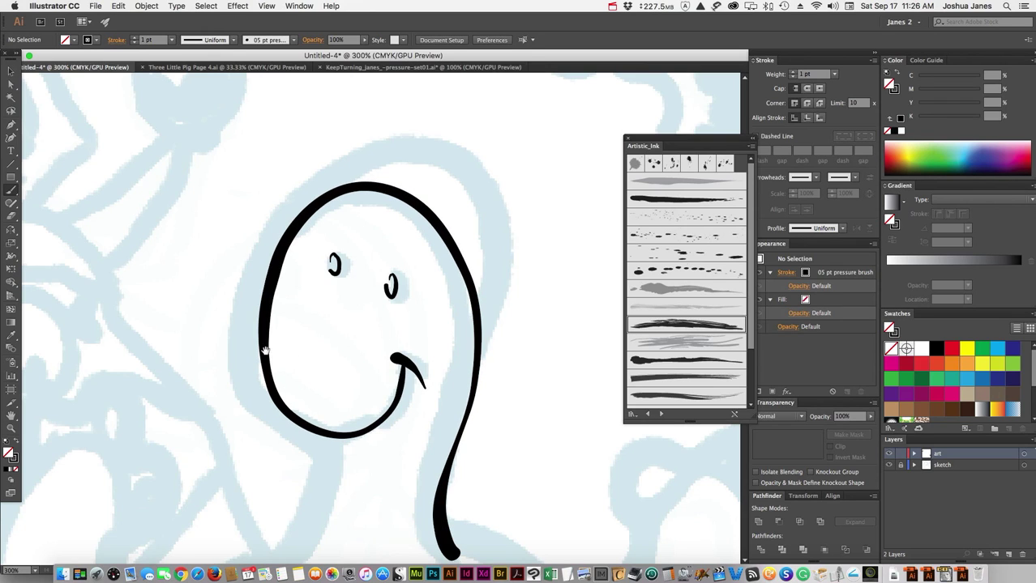
scroll(416, 339, down, 5)
mouse_move(409, 325)
mouse_down()
mouse_move(432, 351)
mouse_move(428, 320)
mouse_move(422, 348)
mouse_move(433, 337)
mouse_move(400, 358)
mouse_move(410, 369)
mouse_move(383, 358)
mouse_move(374, 405)
mouse_move(327, 470)
mouse_up()
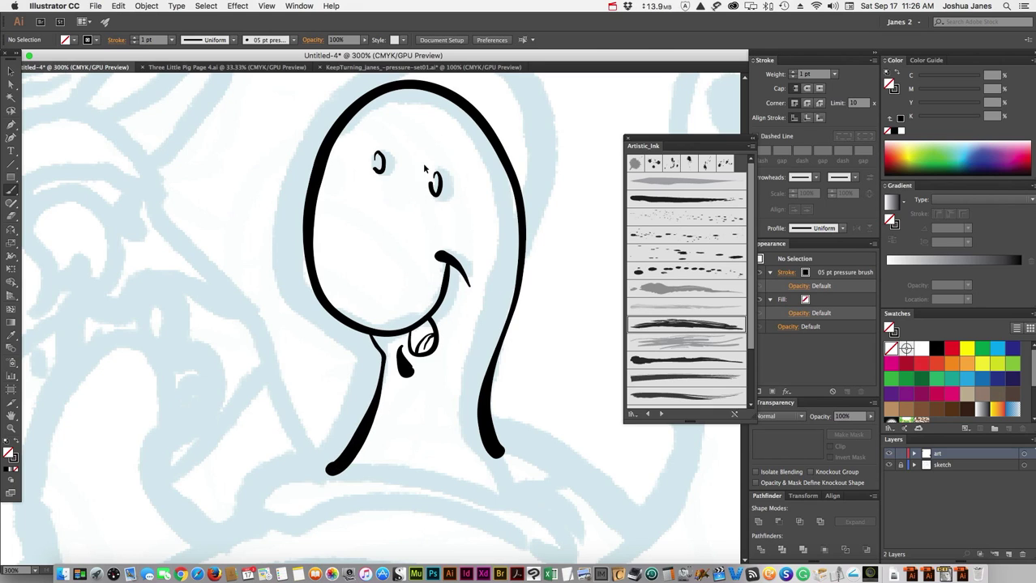
drag(439, 188, 444, 171)
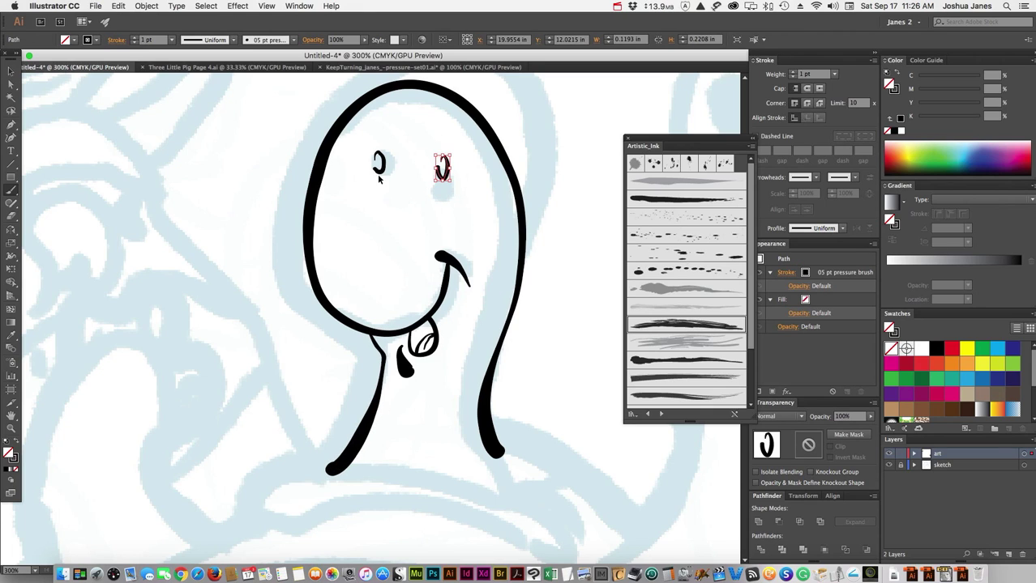
super+click(401, 174)
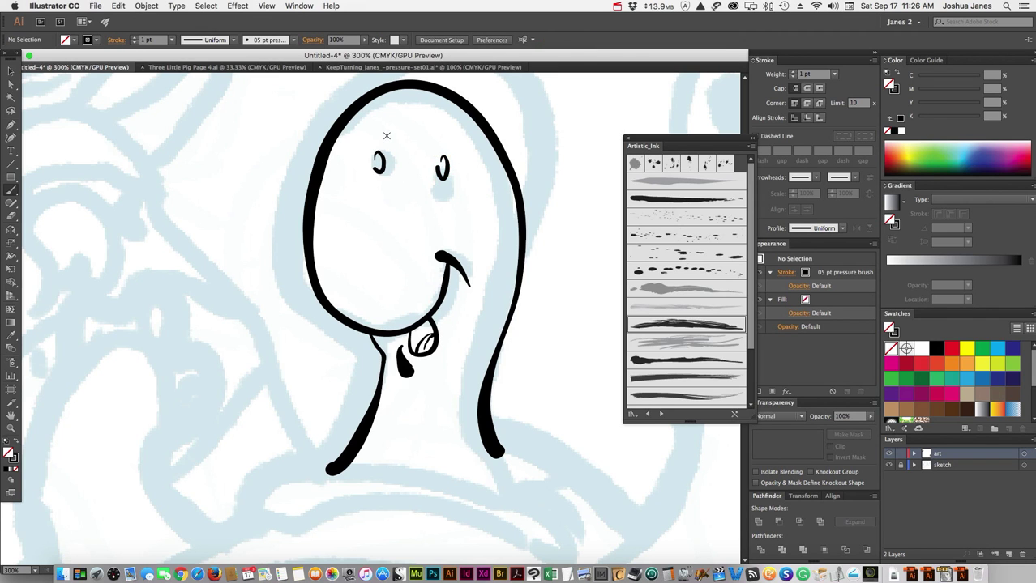
- Zoom in above the head and ink the first two spikes of a pointed tuft
scroll(369, 214, right, 5)
key(super+equal)
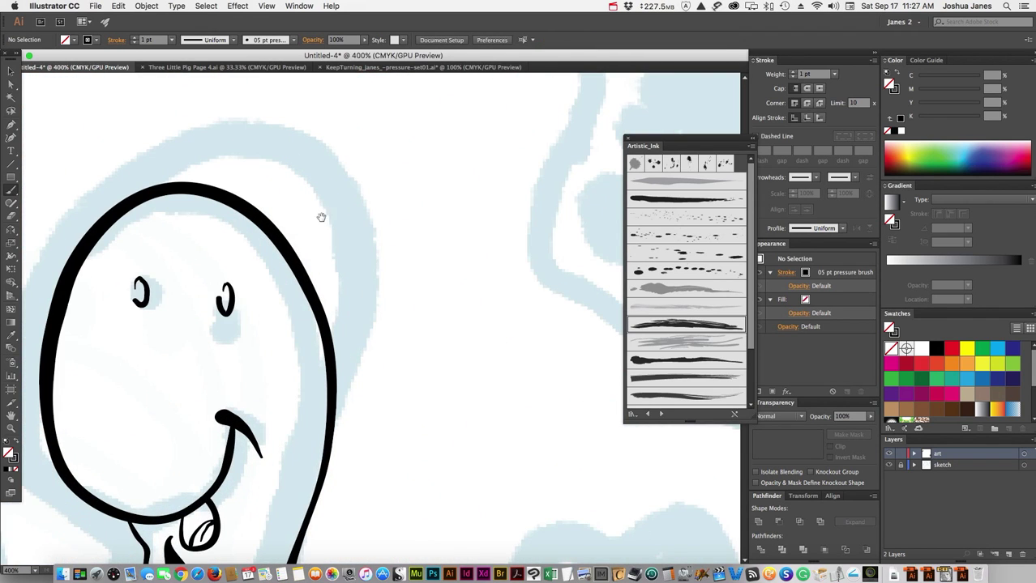
drag(325, 216, 407, 462)
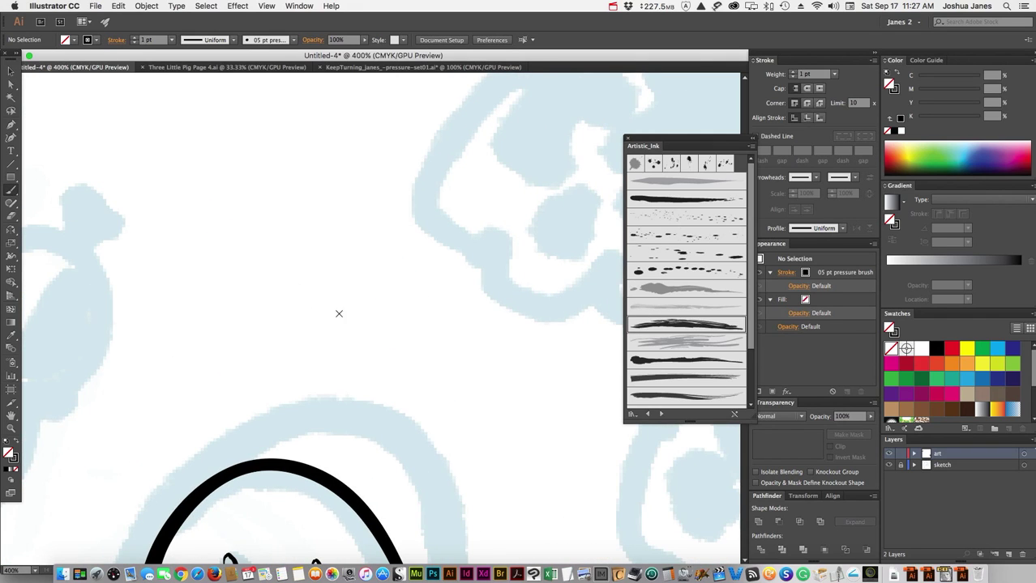
key(super+equal)
drag(276, 195, 386, 395)
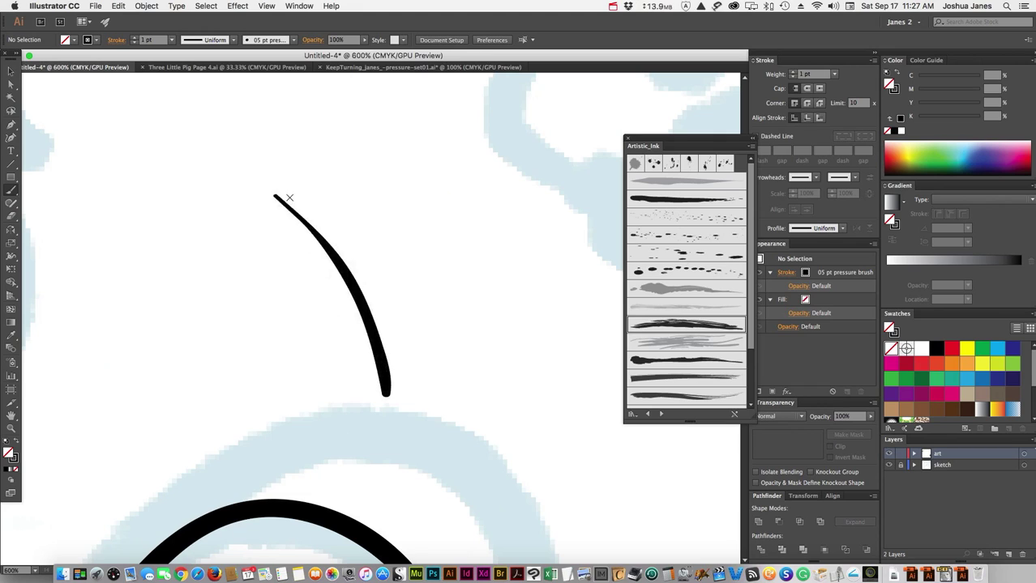
drag(275, 193, 506, 410)
- Ink two more tuft spikes, nudge one stroke's bottom anchor, and add a point to it
mouse_move(410, 140)
mouse_down()
mouse_move(490, 339)
mouse_move(499, 405)
mouse_up()
drag(407, 136, 600, 357)
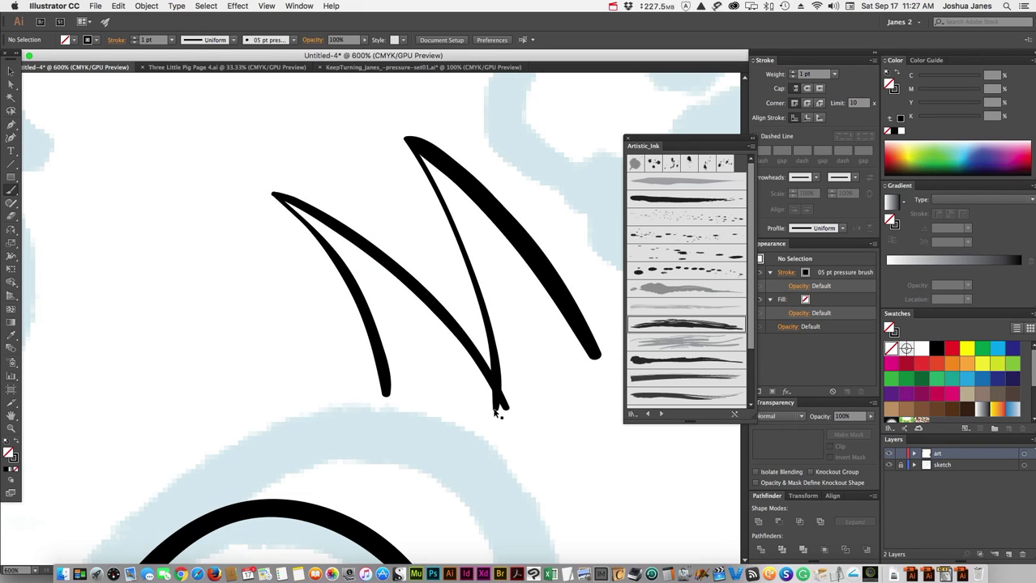
click(11, 84)
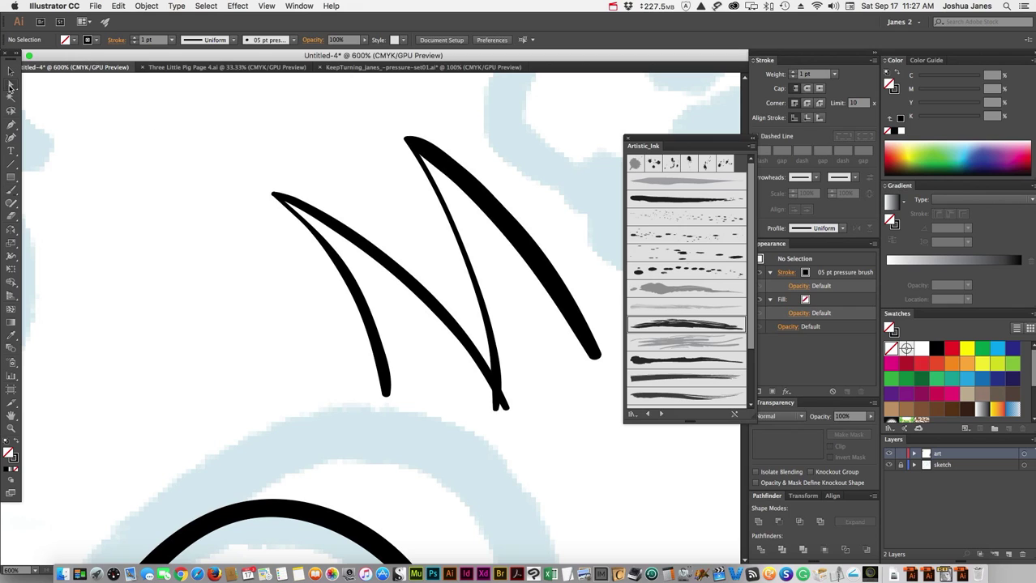
click(497, 411)
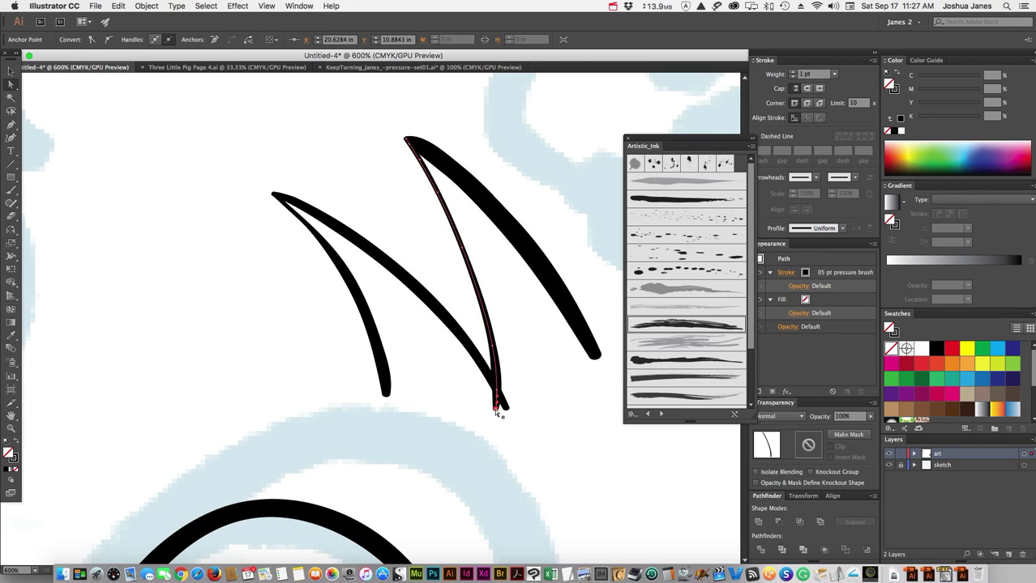
drag(497, 414, 505, 406)
key(b)
click(496, 344)
key(super+shift+a)
- Zoom out to view the whole page
alt+super+click(381, 235)
alt+super+click(324, 264)
alt+super+click(309, 280)
alt+super+click(314, 294)
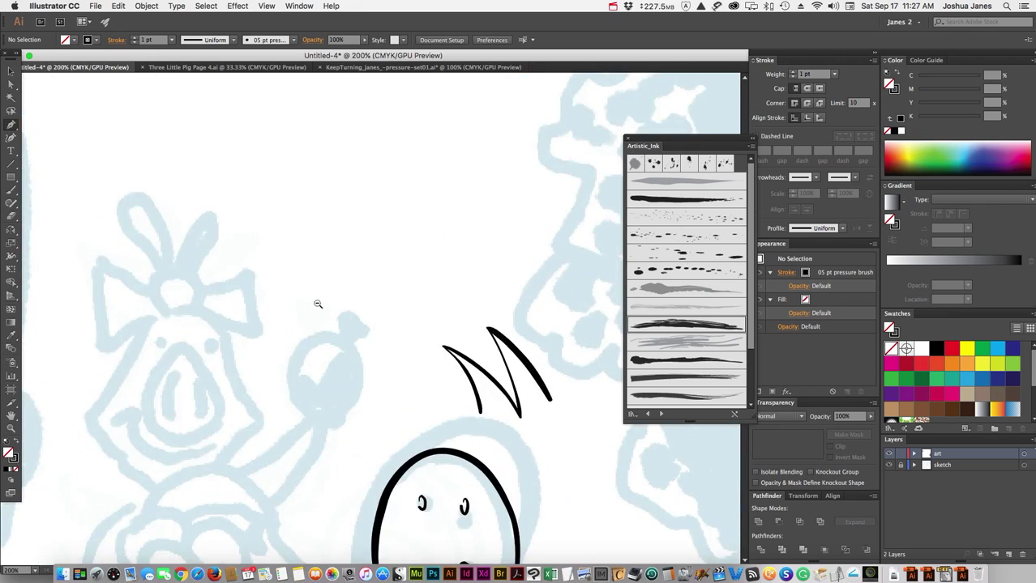
alt+super+click(304, 290)
alt+super+click(290, 284)
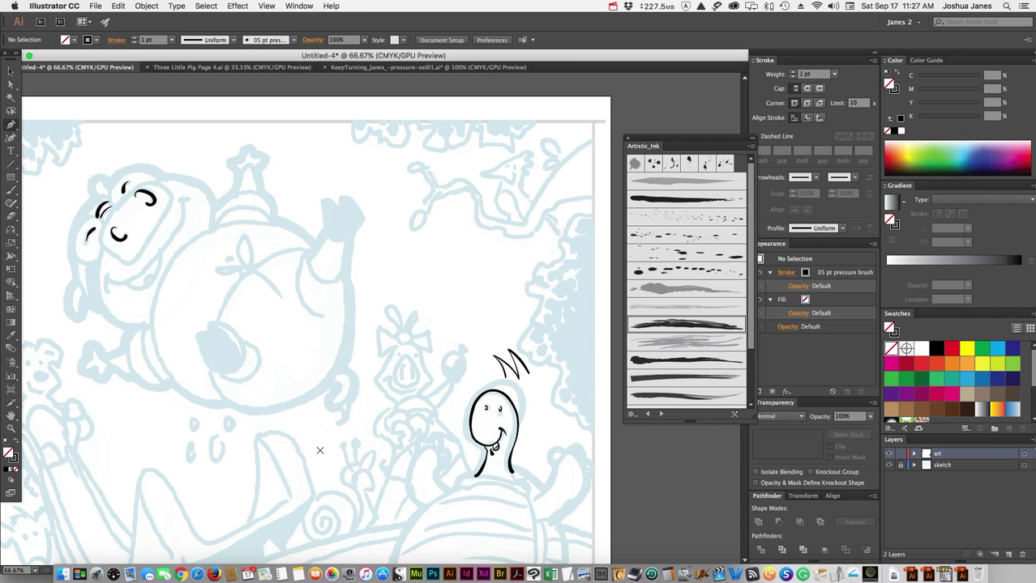
- In Three Little Pig Page 4, hide the slide, other characters, leaves, sky and story text layers
scroll(320, 451, down, 5)
scroll(320, 450, left, 3)
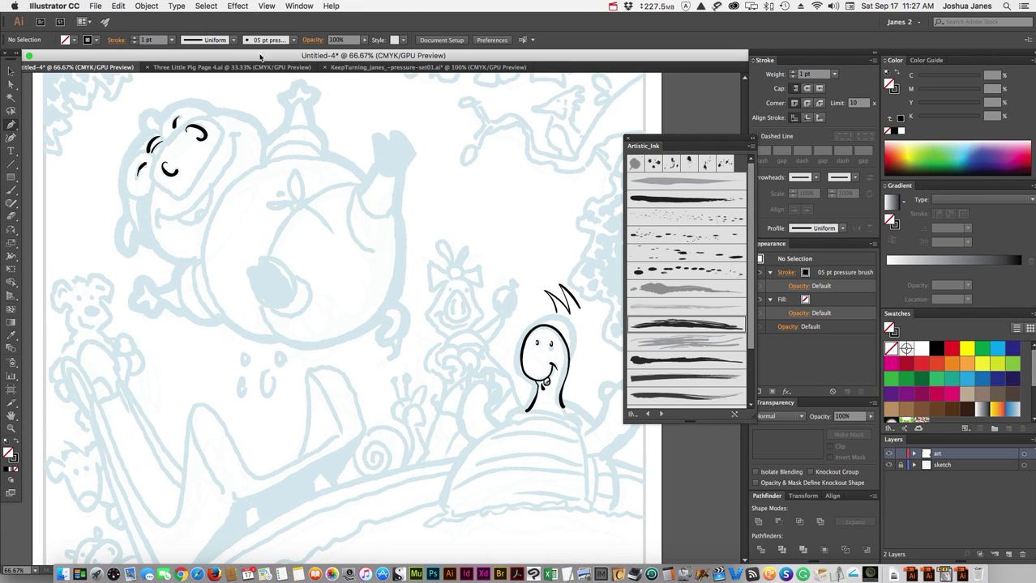
click(195, 68)
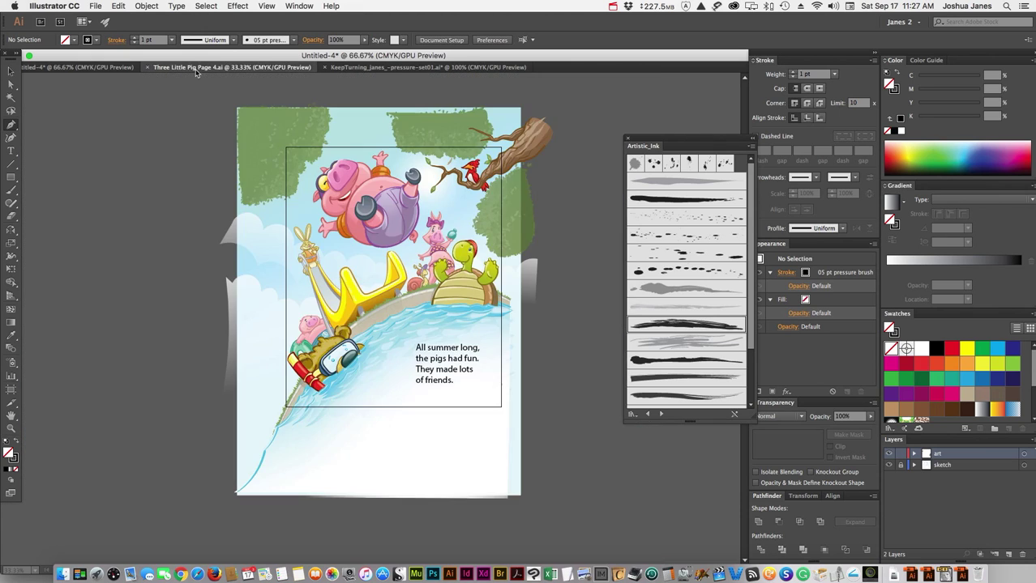
key(super+equal)
key(super+equal)
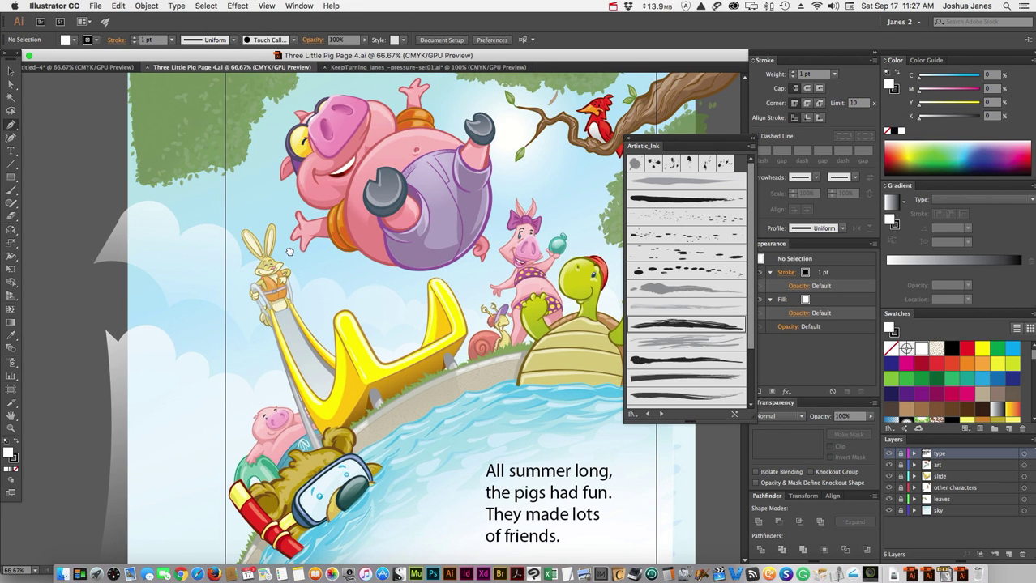
drag(289, 252, 156, 252)
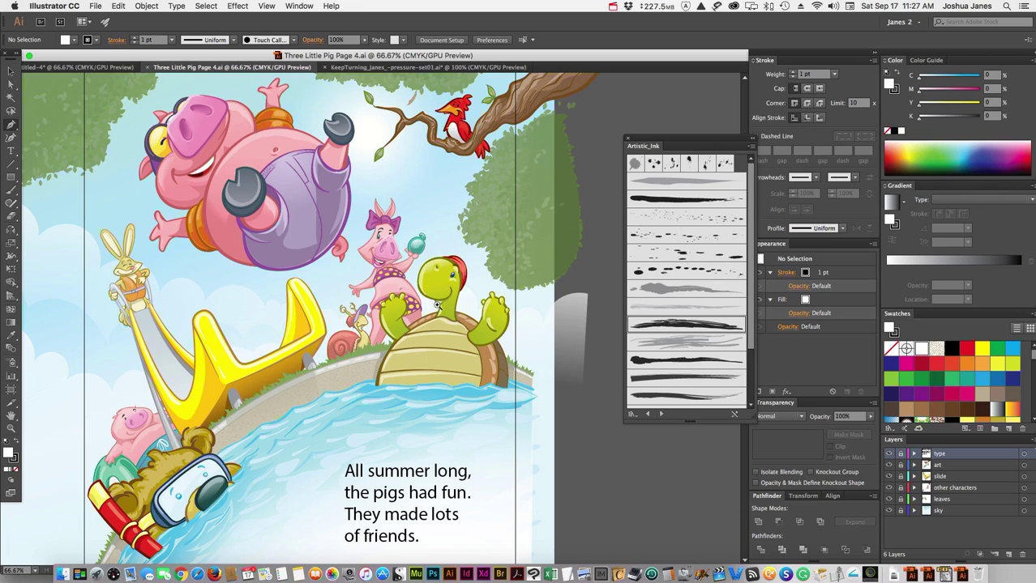
click(888, 477)
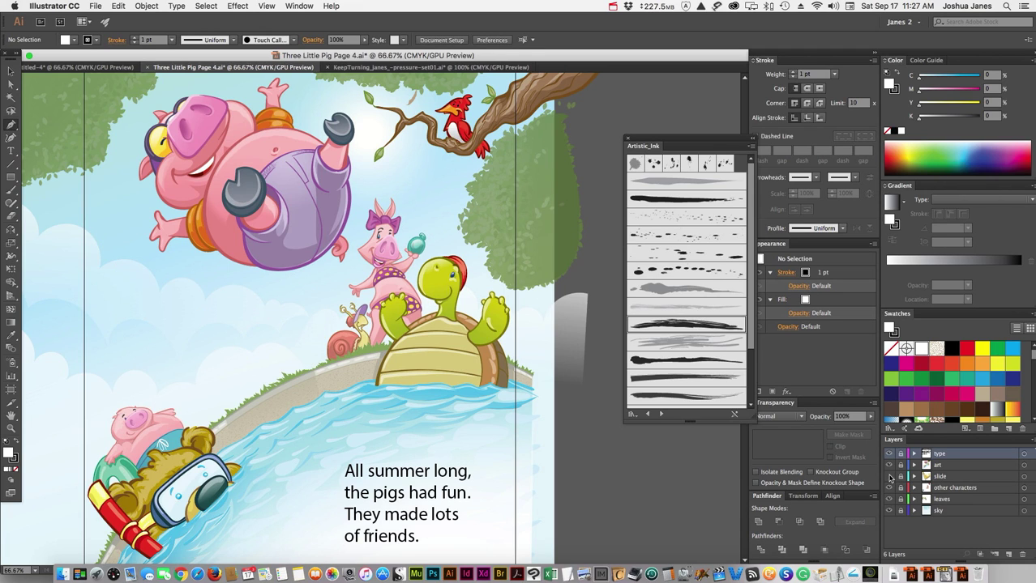
drag(888, 487, 888, 511)
click(888, 454)
- Zoom in and marquee-select the flying pig's paths and raised hand to inspect them
super+click(234, 187)
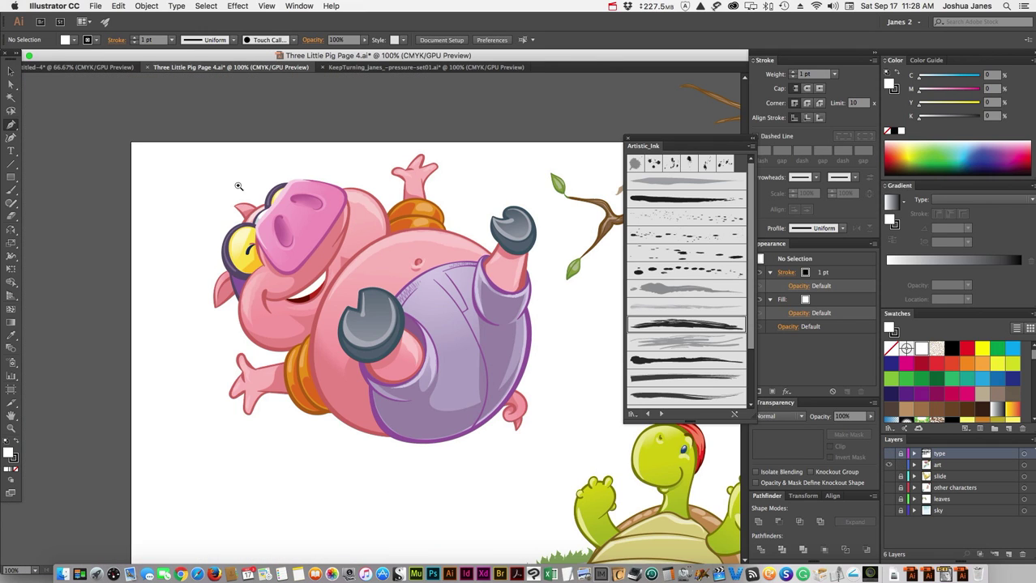
drag(158, 128, 580, 463)
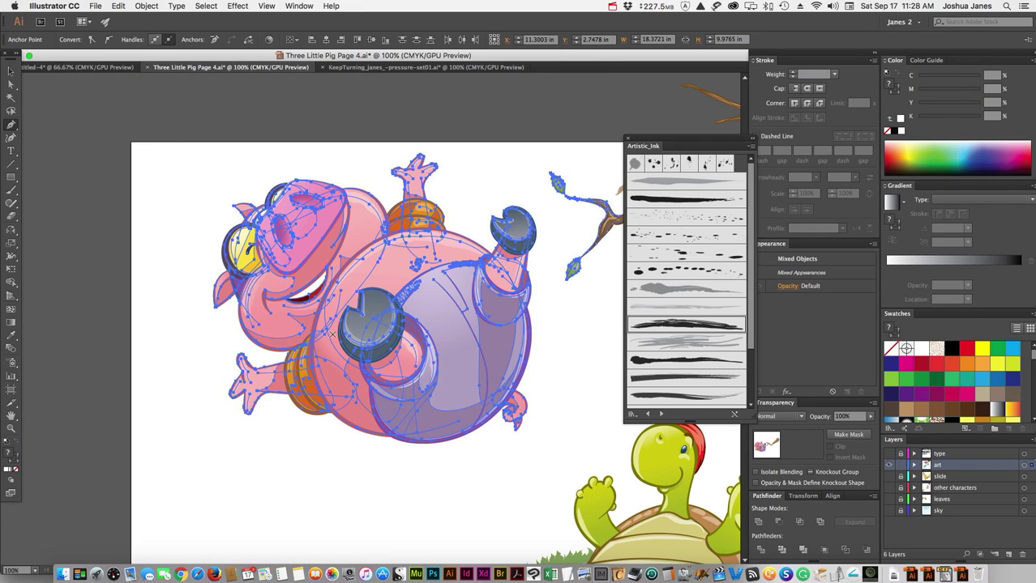
key(super+equal)
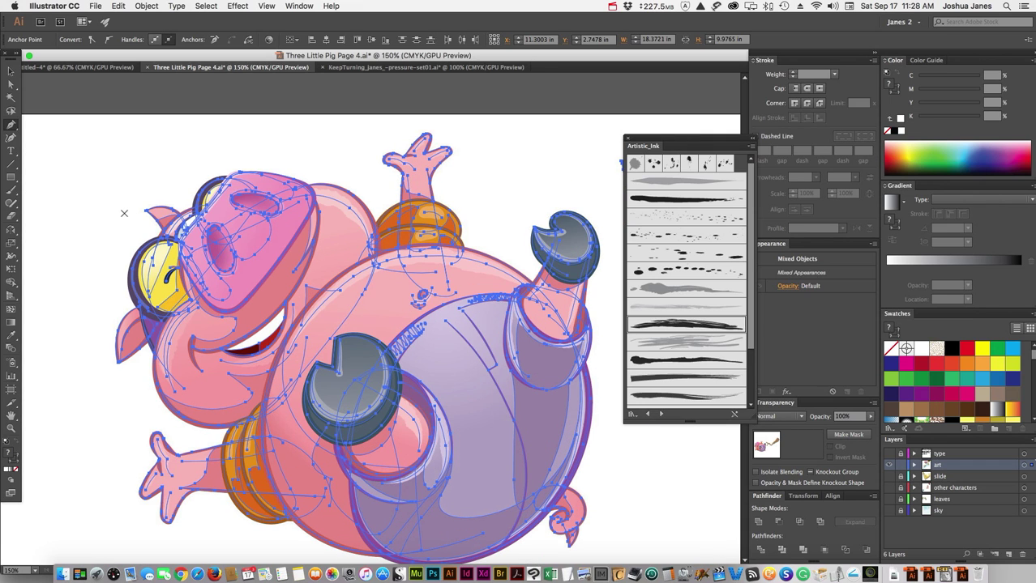
key(super+shift+a)
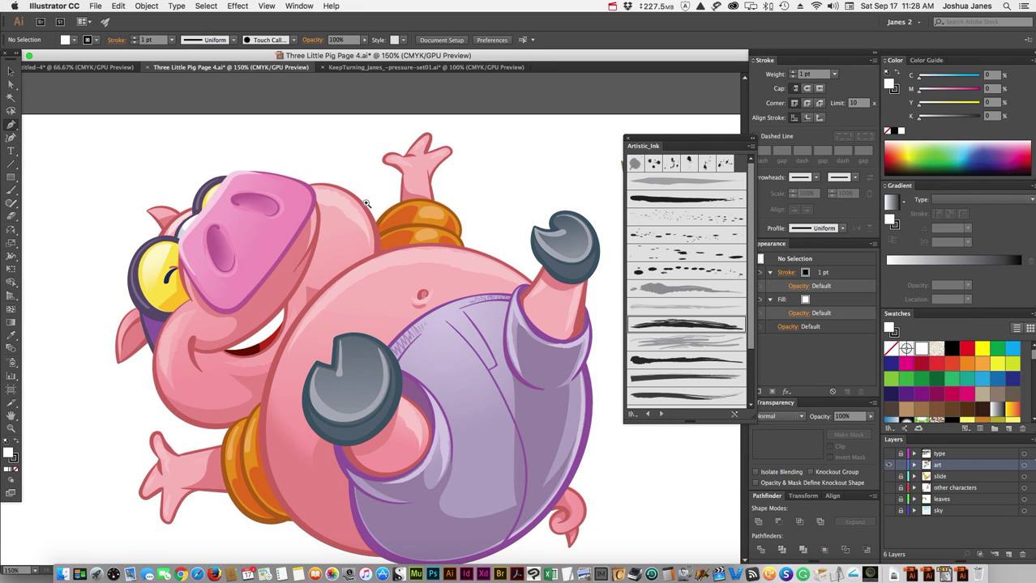
key(super+equal)
scroll(419, 320, right, 3)
key(super+equal)
key(super+equal)
drag(114, 144, 488, 473)
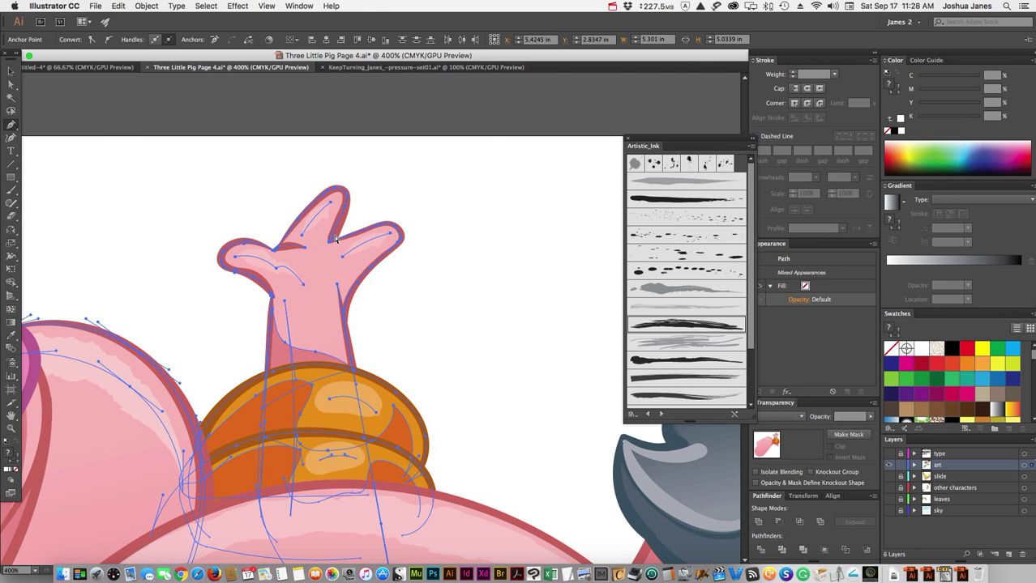
key(super+shift+a)
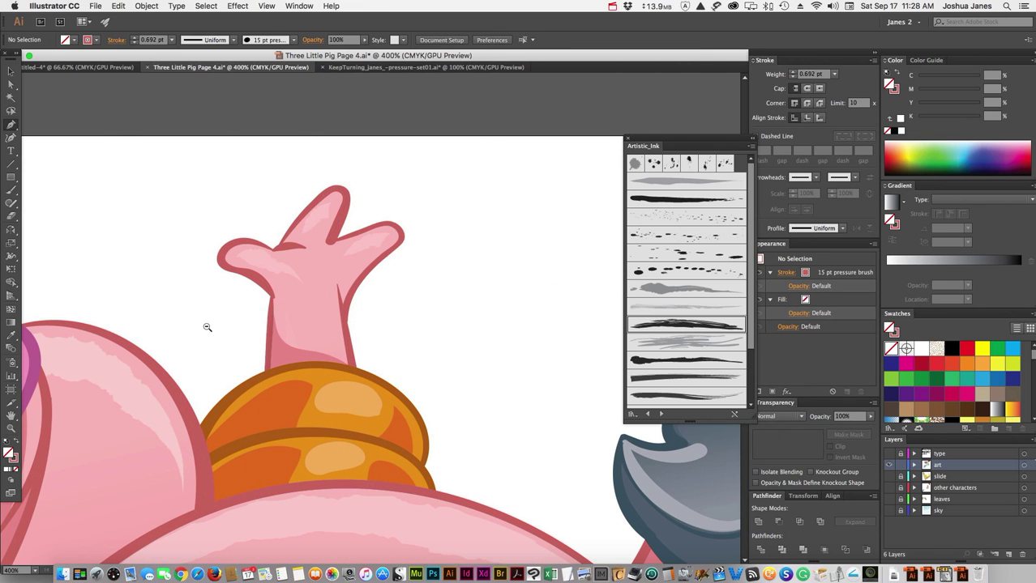
key(super+minus)
key(super+minus)
key(super+minus)
key(super+minus)
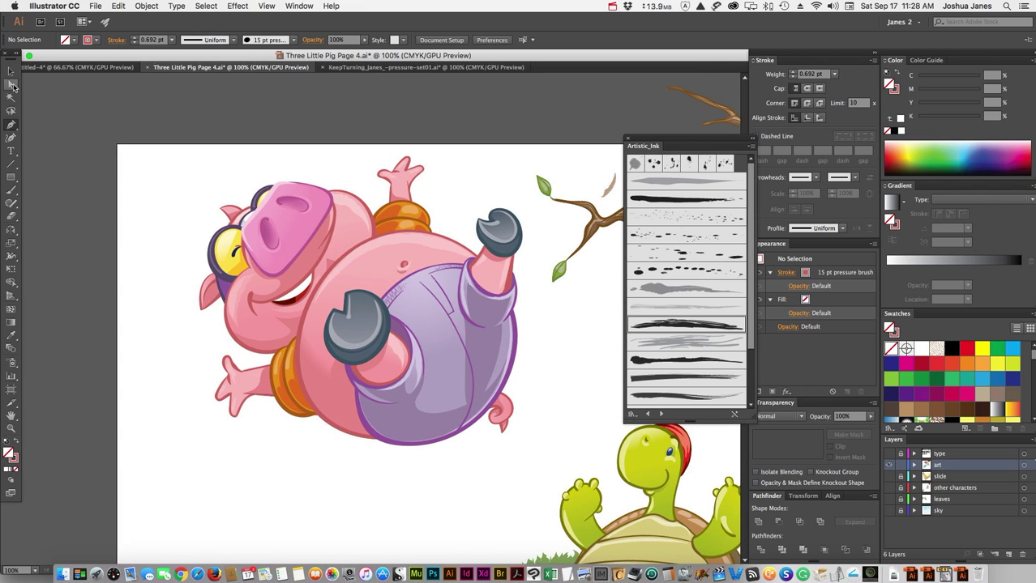
- Select the whole pig group, zoom out to the page, and hide its edges
click(10, 72)
drag(139, 154, 521, 465)
key(super+minus)
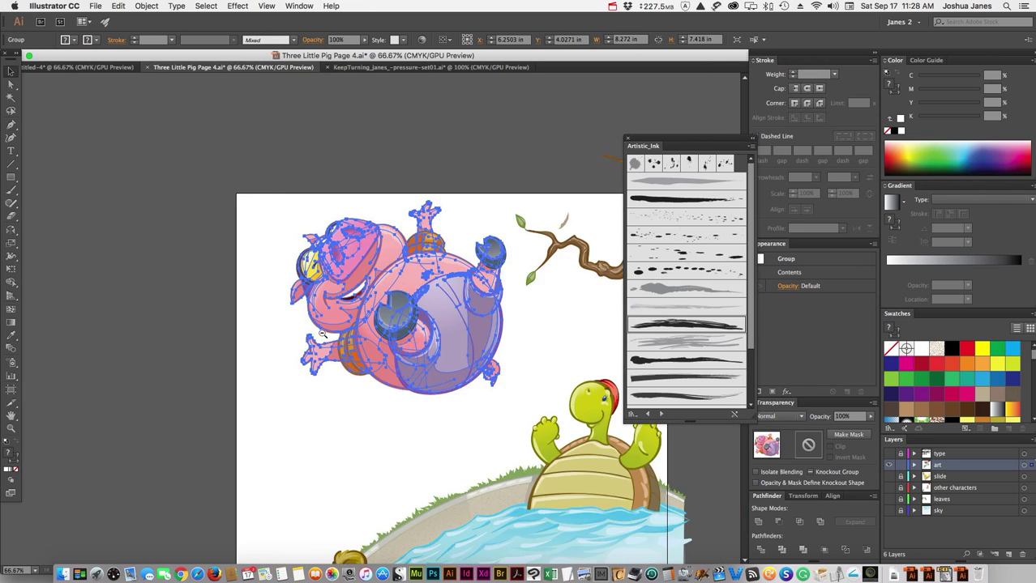
key(super+minus)
key(super+minus)
key(super+minus)
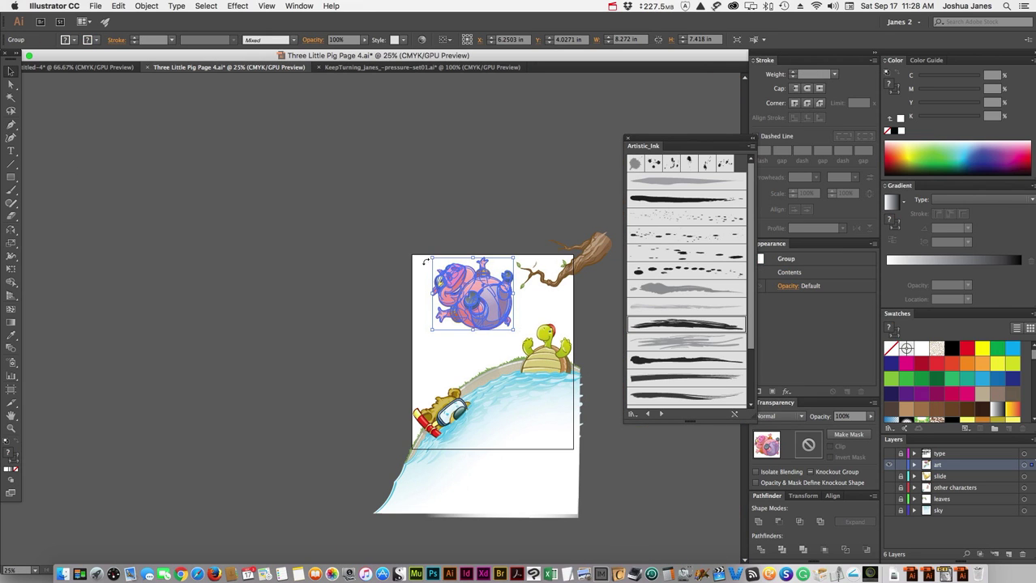
key(super+h)
- Scale the pig group up past the page edges, show rulers, and zoom around the pond
drag(432, 258, 257, 103)
click(280, 403)
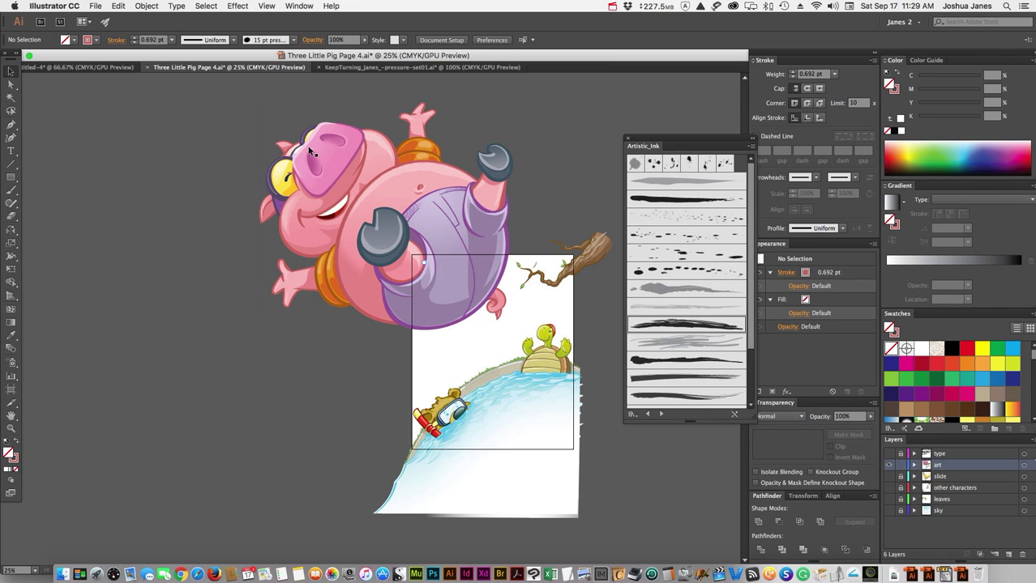
key(super+r)
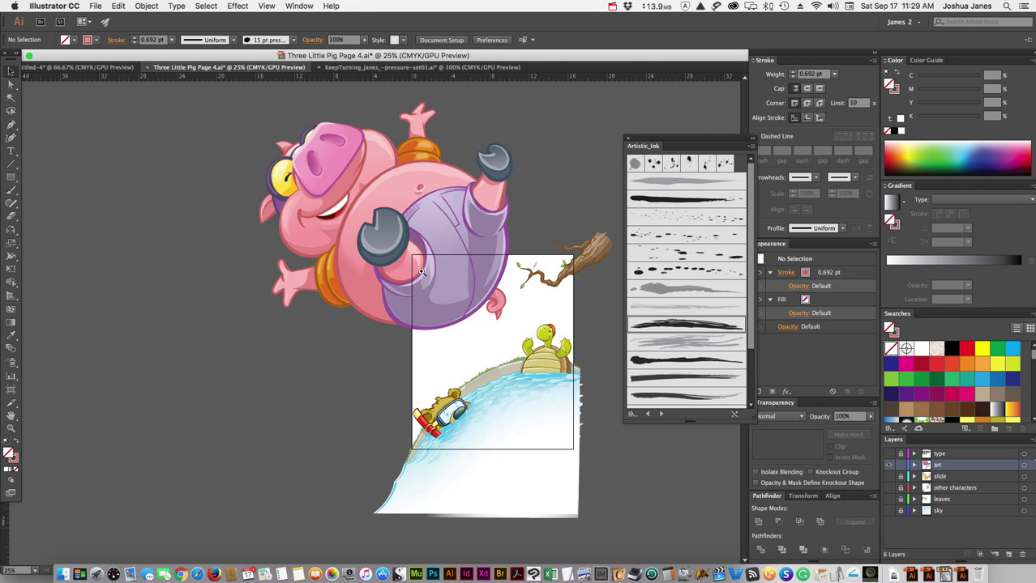
drag(414, 268, 251, 395)
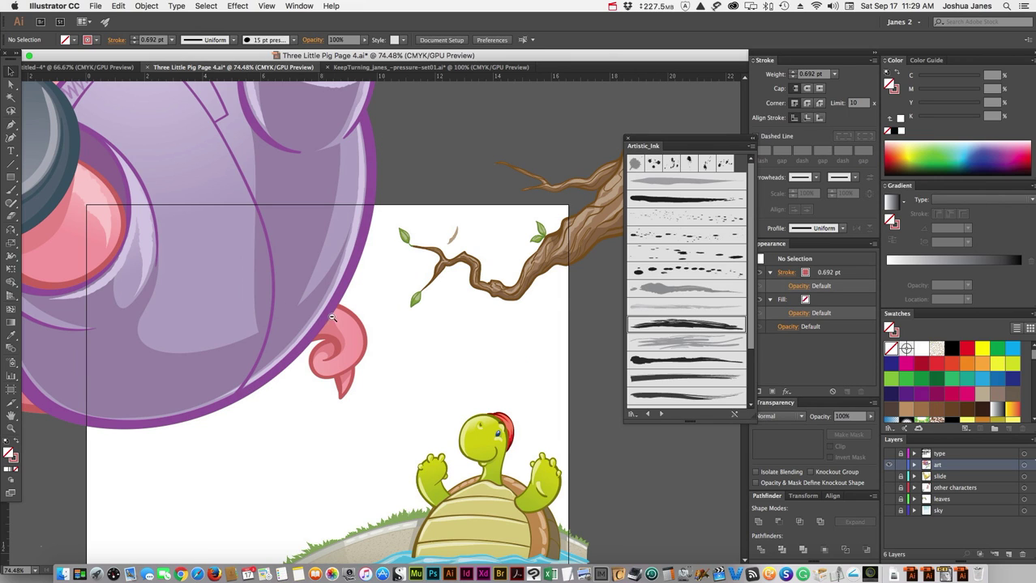
key(super+minus)
key(super+minus)
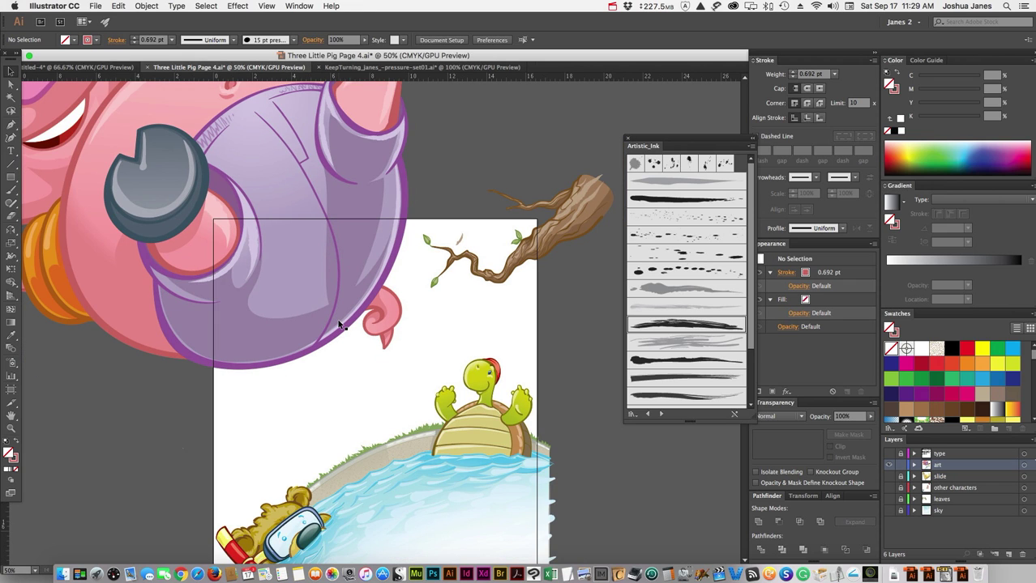
key(super+equal)
key(super+equal)
key(super+equal)
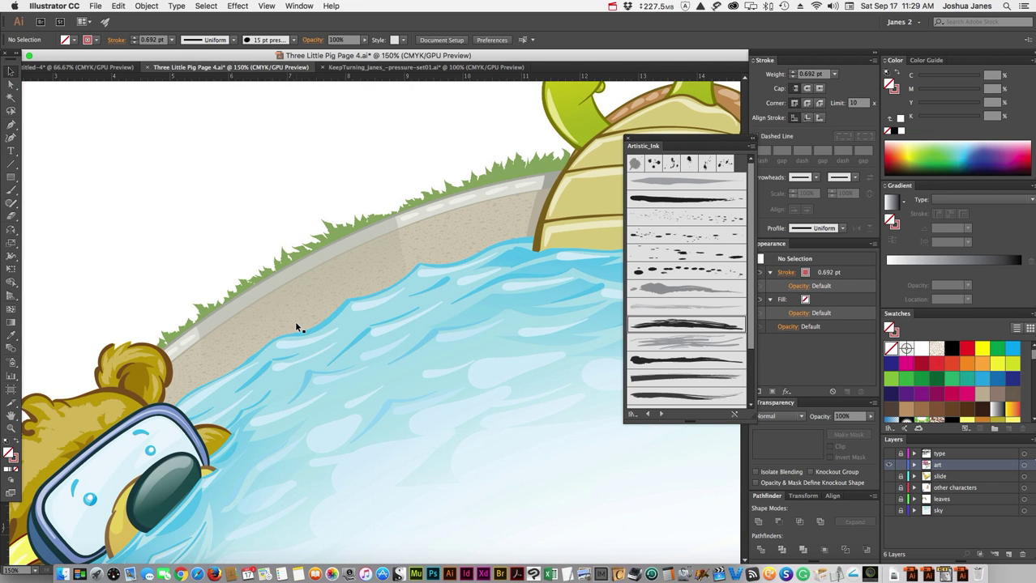
- Paint two red pressure-brush strokes above the grassy bank, including a cane-shaped hook
click(11, 188)
key(super+equal)
scroll(279, 277, left, 5)
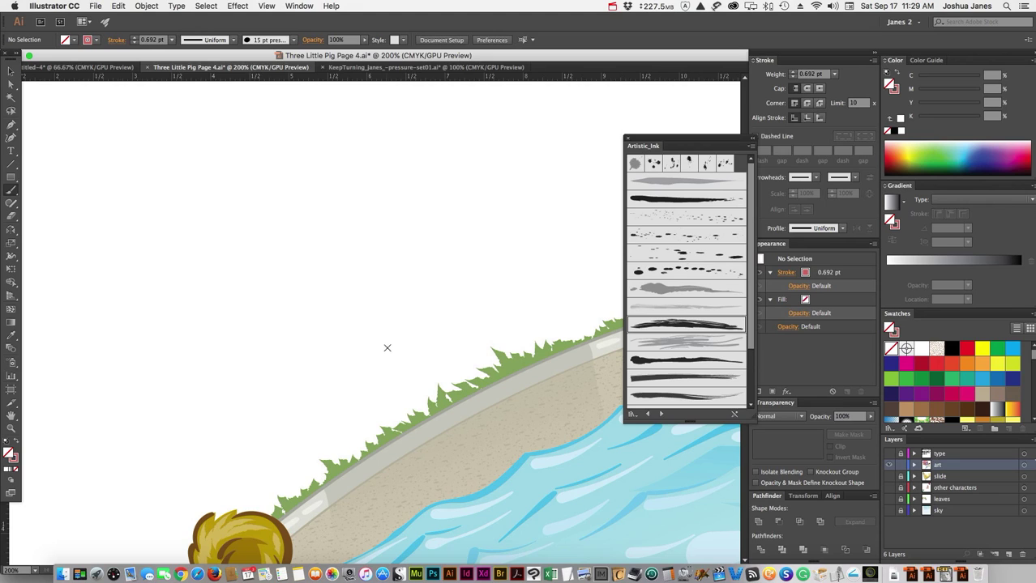
mouse_move(387, 344)
mouse_down()
mouse_move(385, 321)
mouse_move(374, 363)
mouse_up()
key(super+equal)
key(super+equal)
key(super+equal)
drag(440, 443, 384, 531)
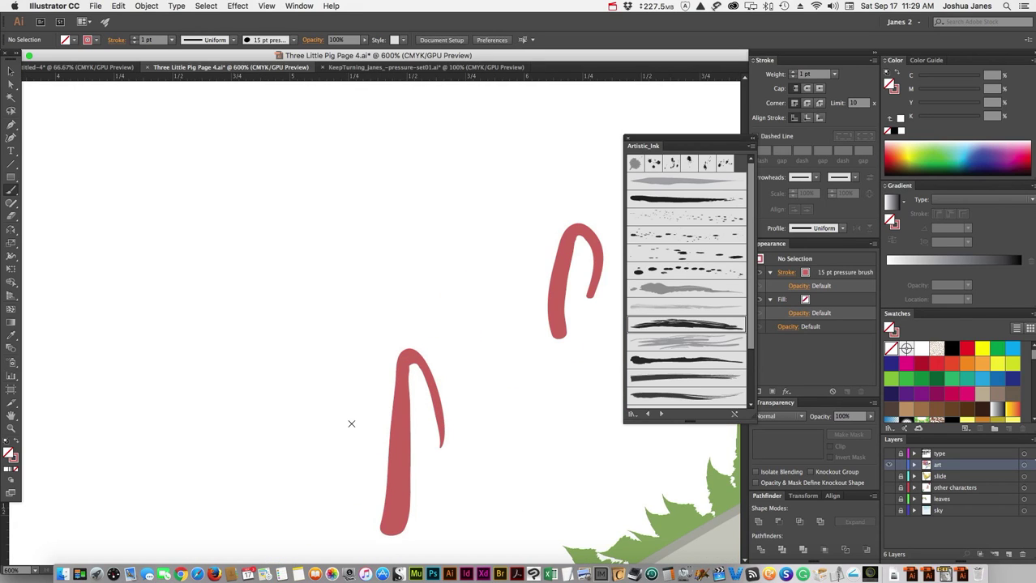
- Convert the top anchor of the arch stroke and drag its handle to reshape the curve
mouse_move(378, 337)
mouse_down()
mouse_move(486, 412)
mouse_move(456, 418)
mouse_up()
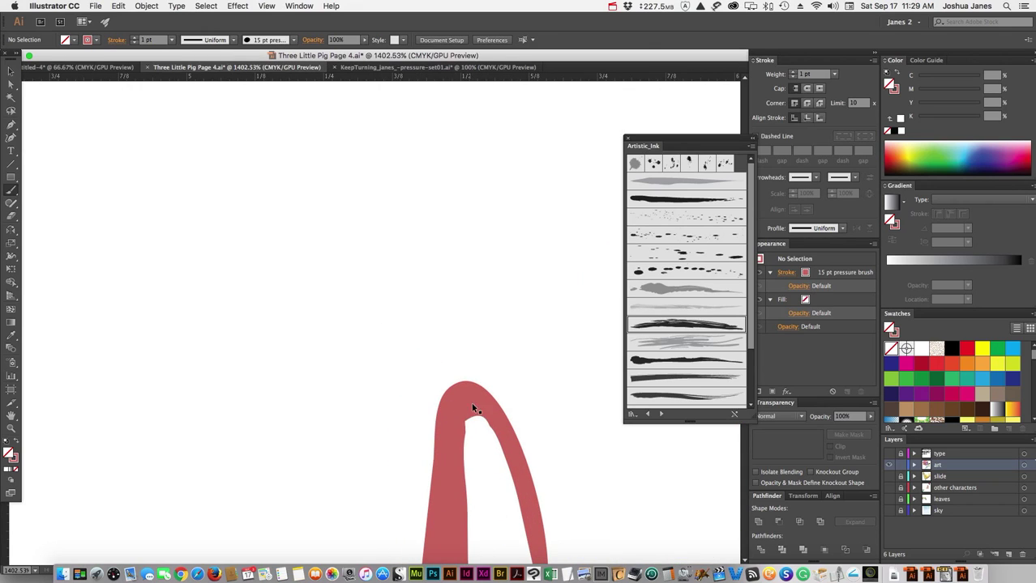
click(455, 410)
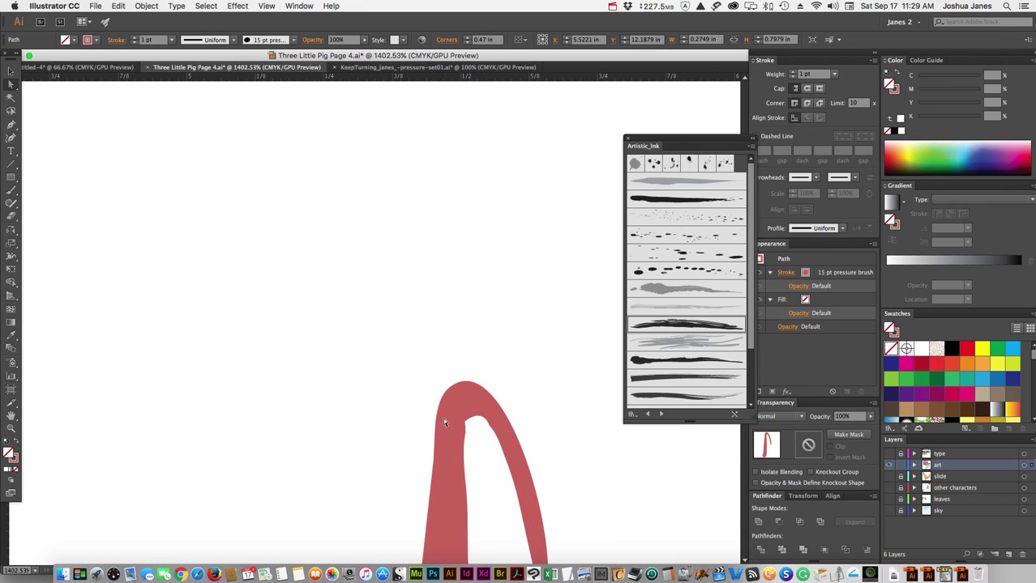
click(440, 419)
key(p)
click(454, 408)
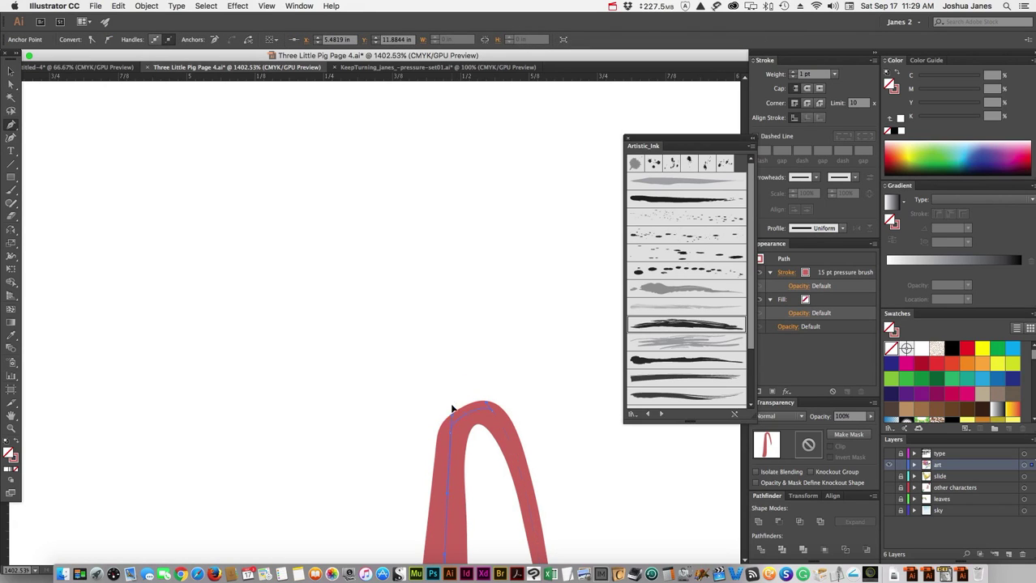
drag(452, 402, 451, 393)
super+click(469, 363)
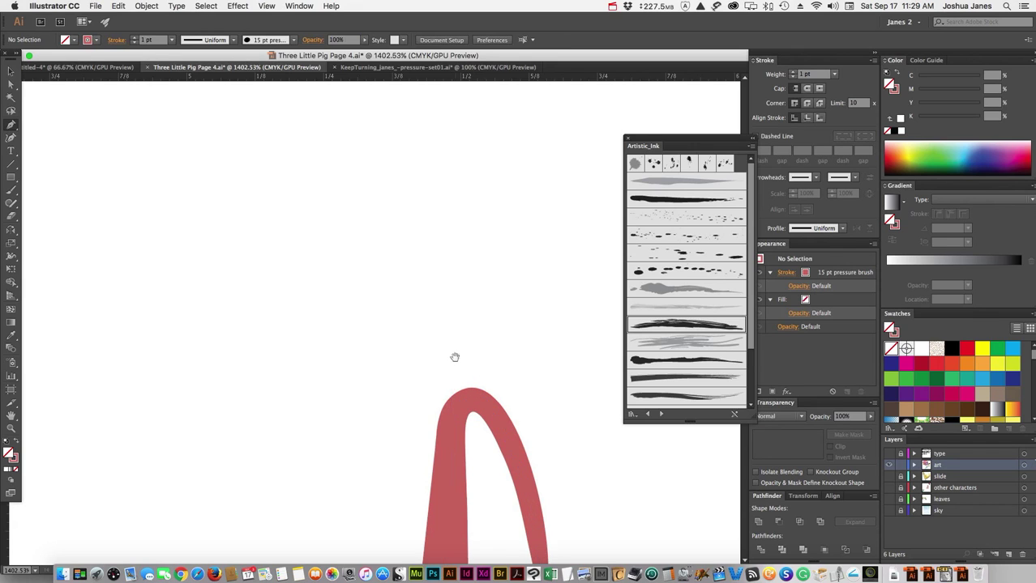
- Zoom out to 66.67% to view the red hooks beside the turtle and pond
key(super+minus)
key(super+minus)
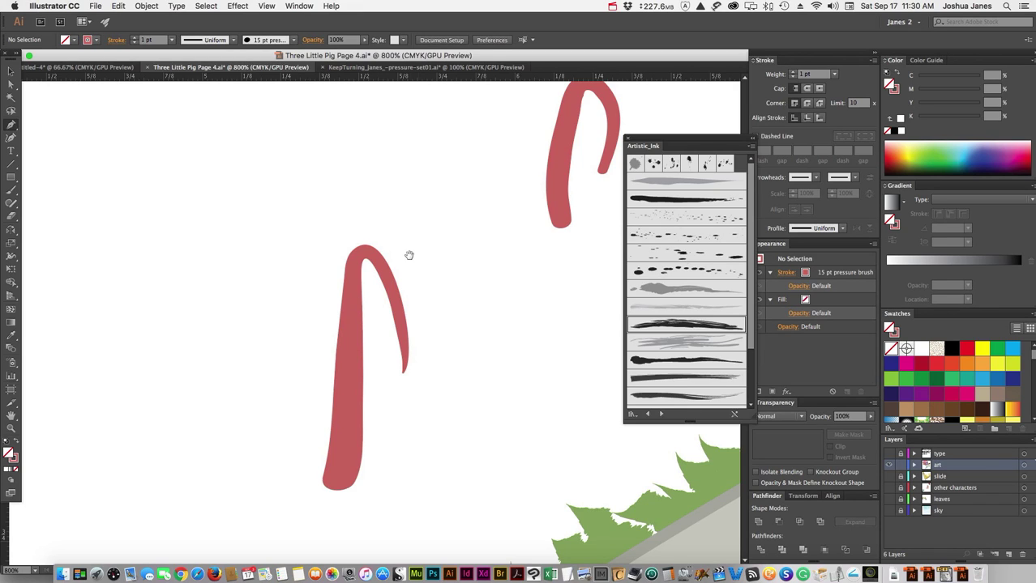
mouse_move(461, 274)
mouse_down()
mouse_move(464, 287)
mouse_move(434, 271)
mouse_move(469, 280)
mouse_move(443, 267)
mouse_up()
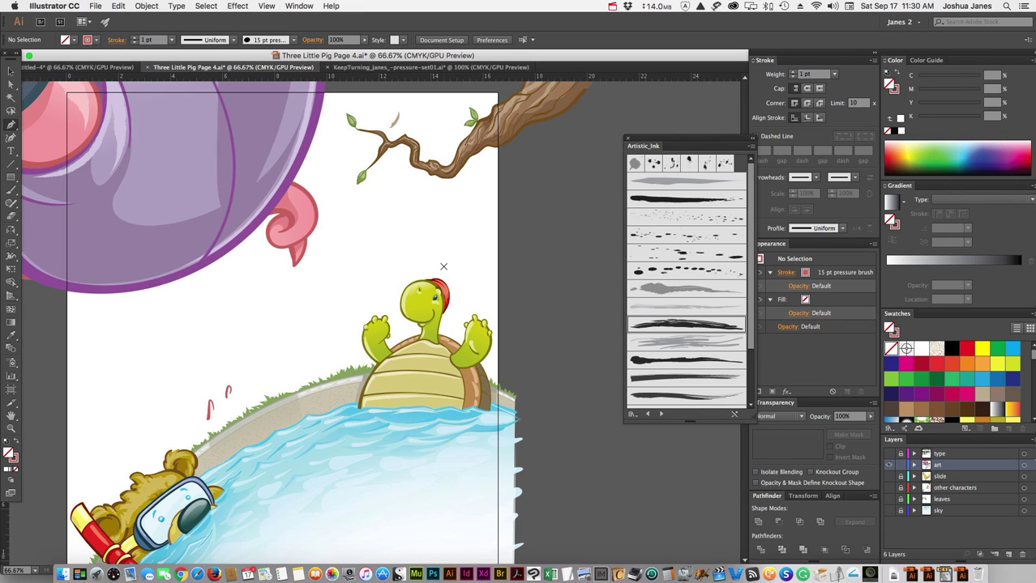